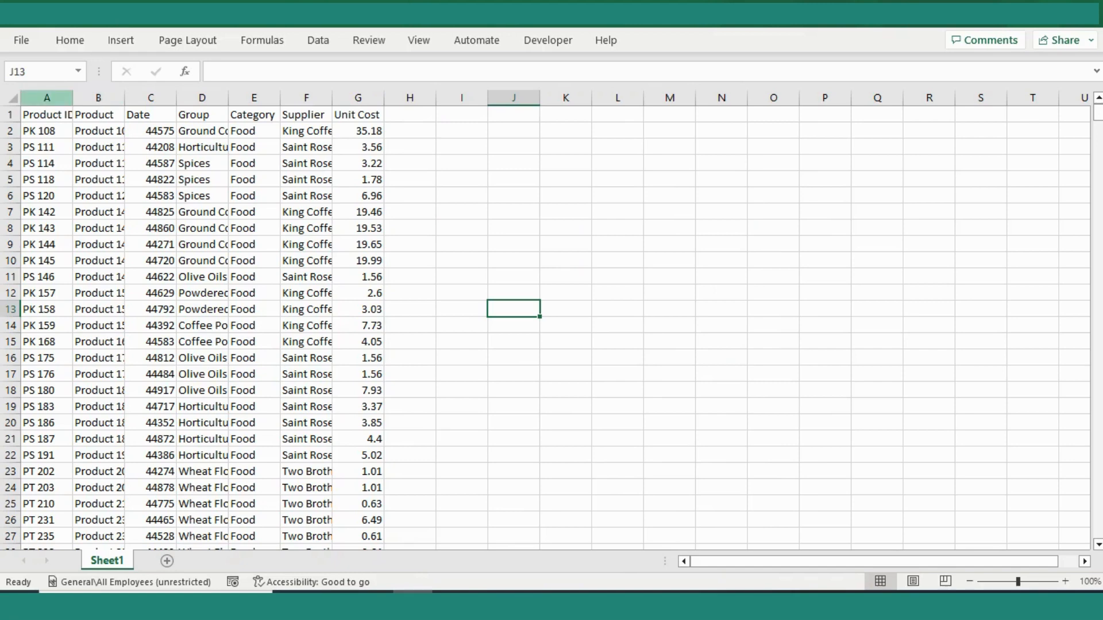
- Autofit the width of all columns in the product data range
left_click(47, 98)
left_click(150, 97)
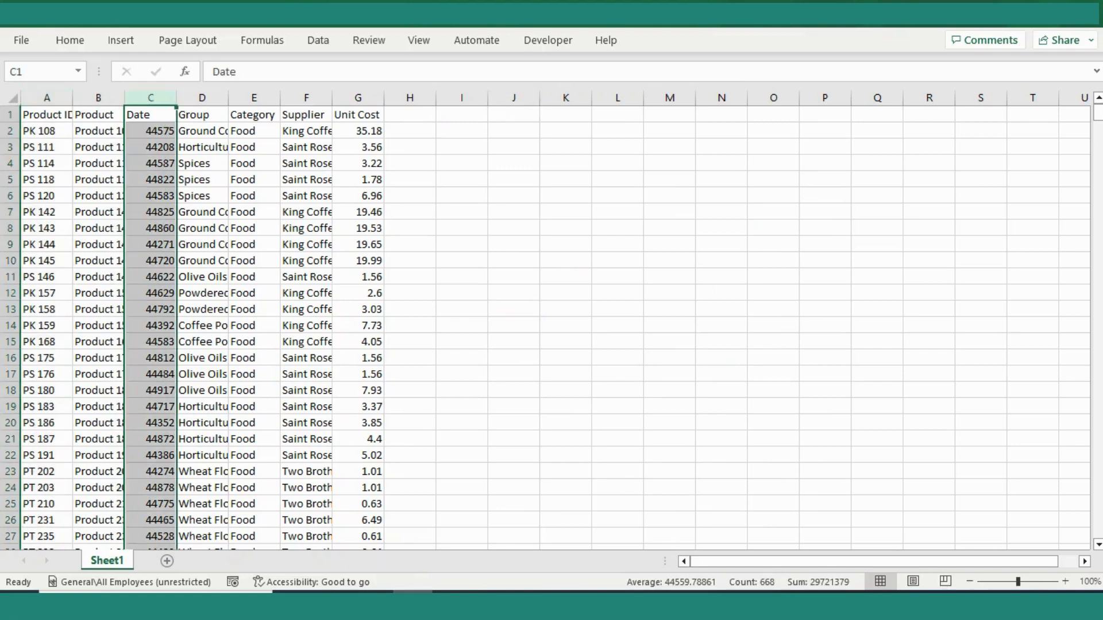
left_click(254, 228)
key("ctrl+a")
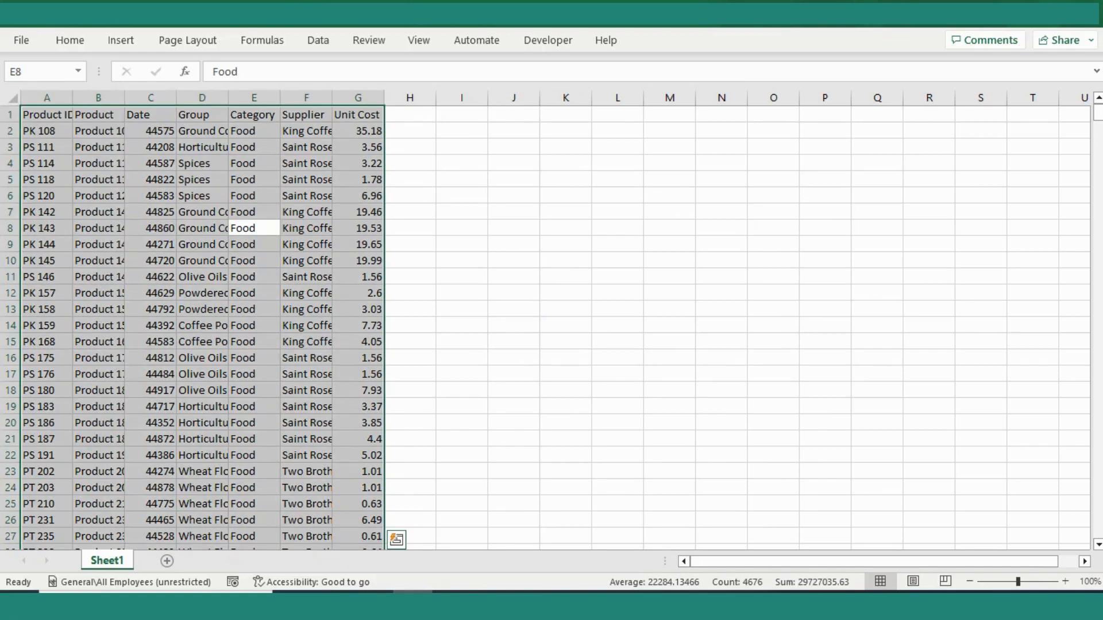
key("alt+o")
key("c")
key("a")
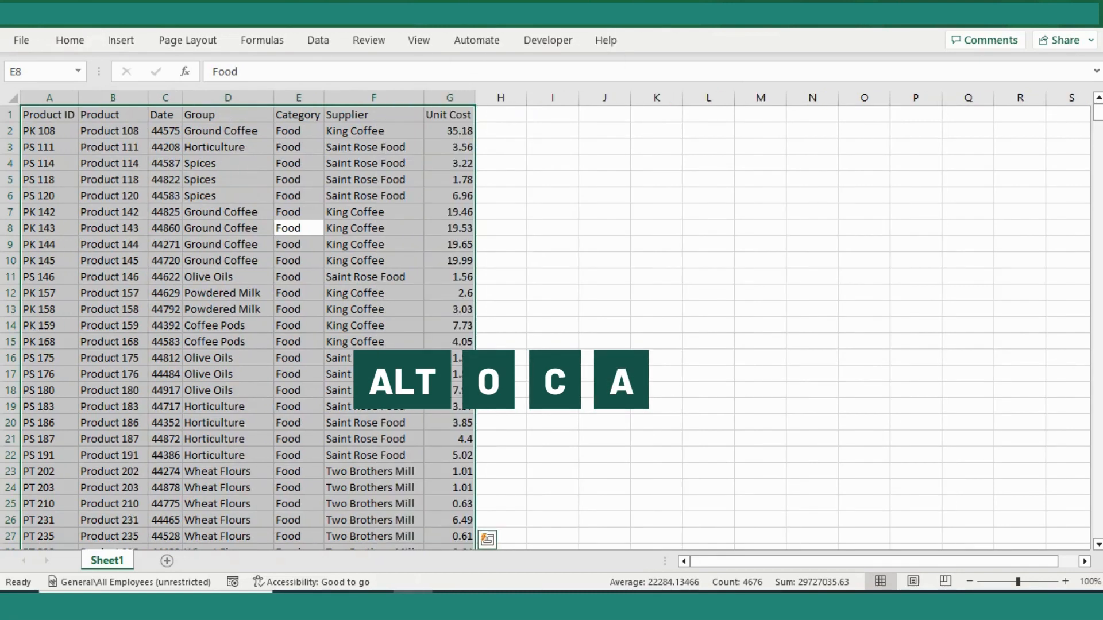
left_click(374, 212)
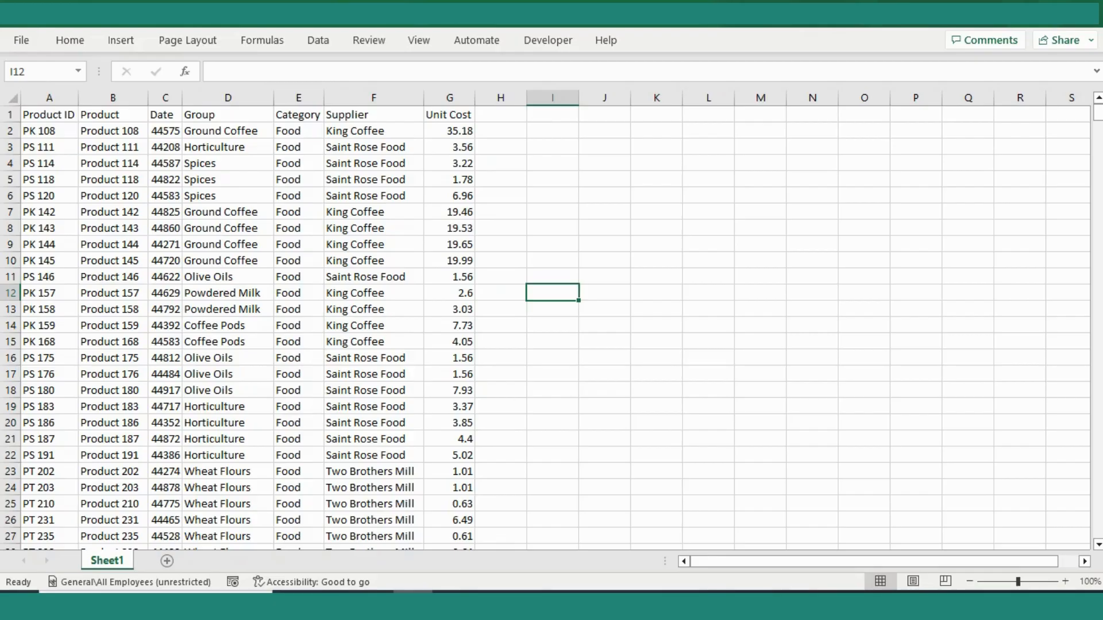
- Format the serial numbers in the Date column as dates in the d-mmm-yy format
left_click(165, 98)
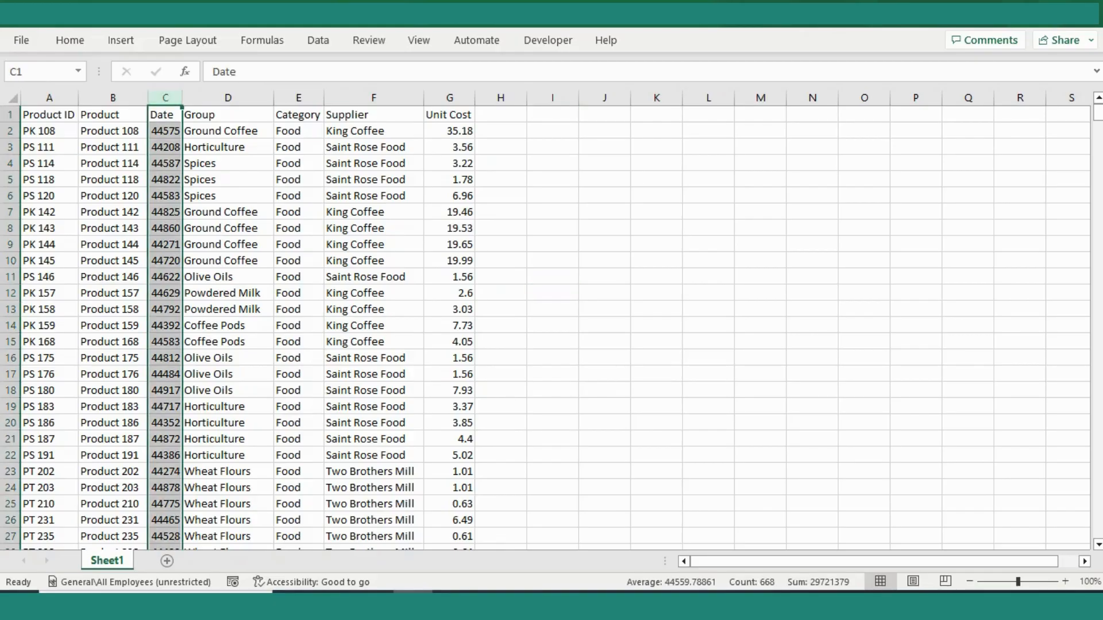
scroll(551, 327, "down", 3)
scroll(552, 328, "up", 3)
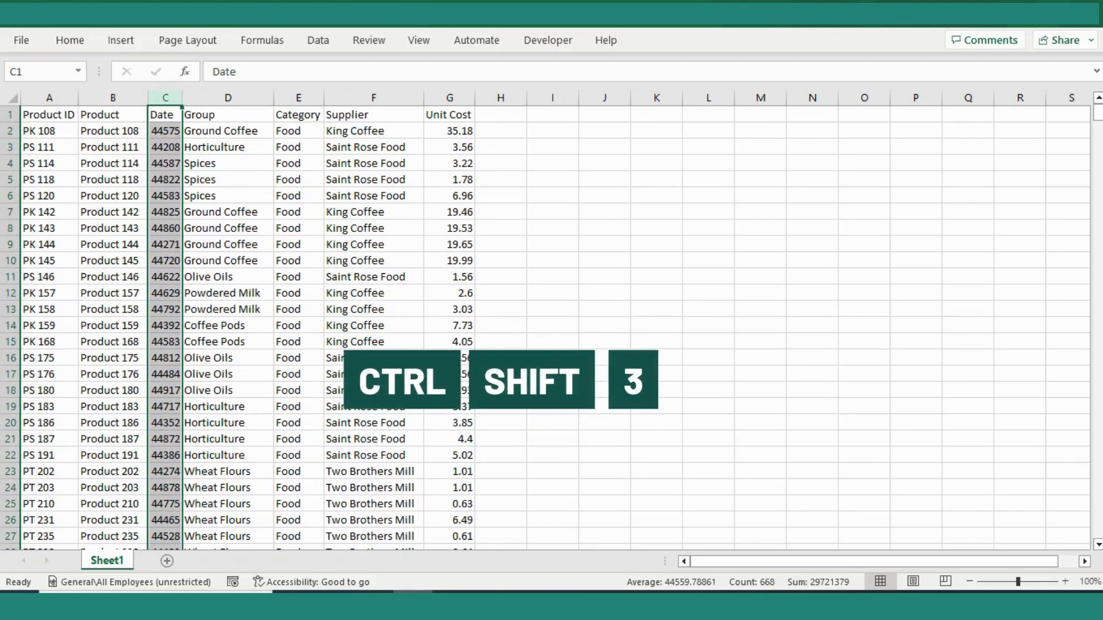
key("ctrl+shift+3")
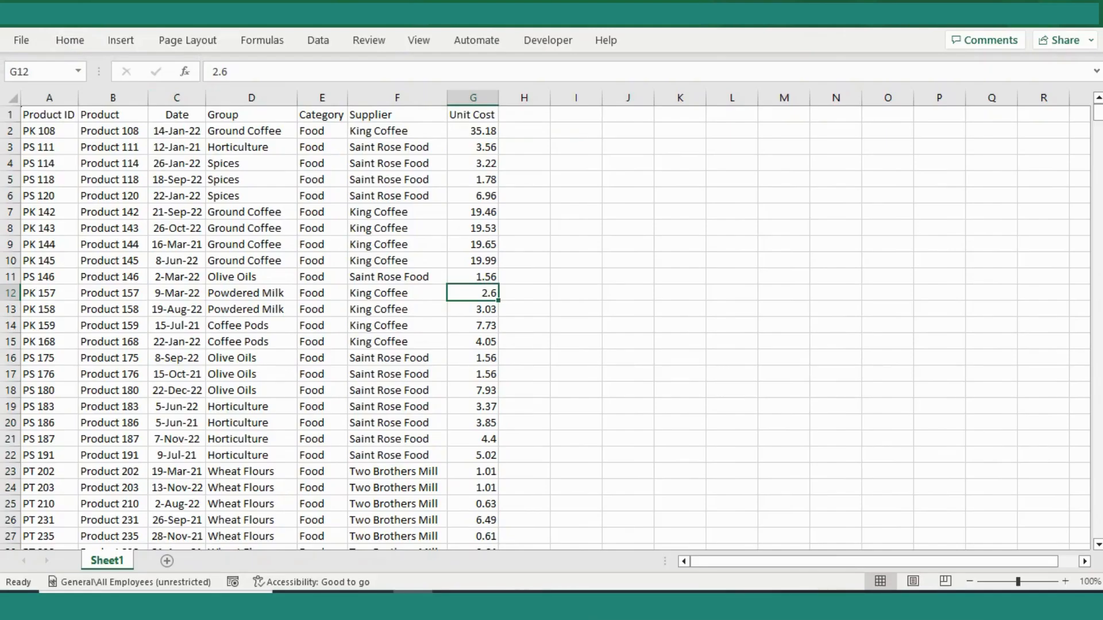
- Freeze the top row so the column headers stay in view while scrolling
scroll(546, 328, "down", 14)
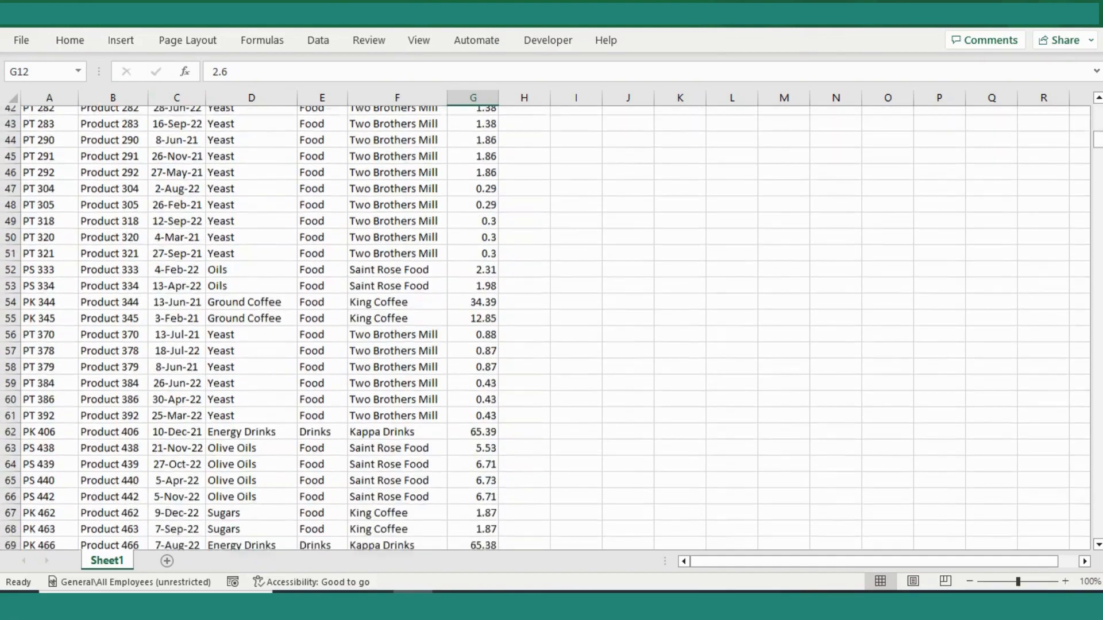
scroll(546, 328, "down", 9)
scroll(546, 328, "up", 15)
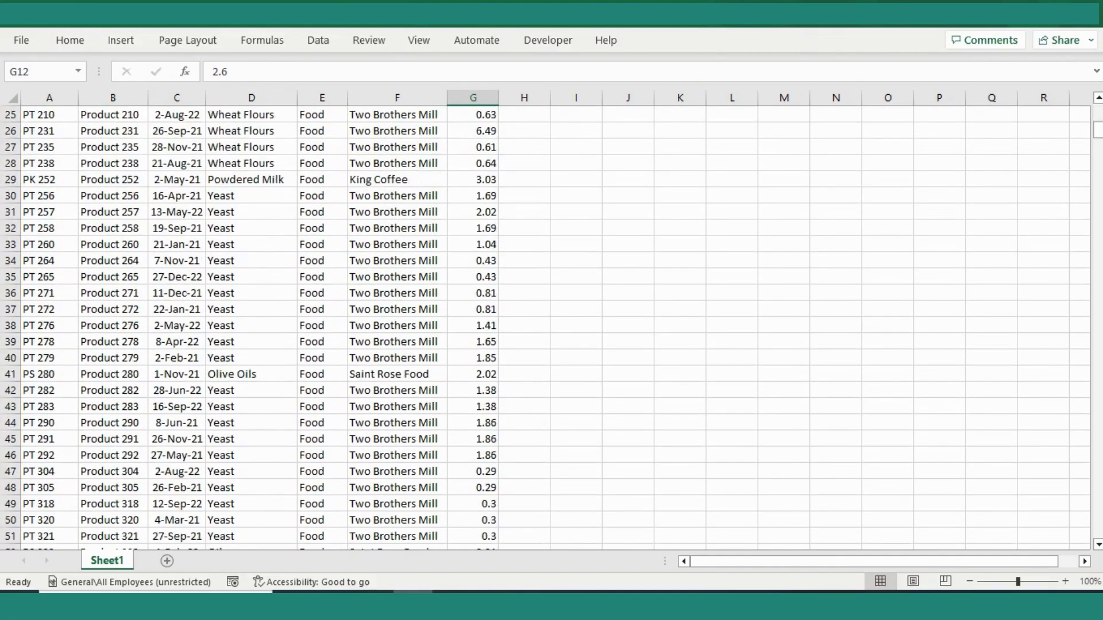
scroll(546, 328, "up", 8)
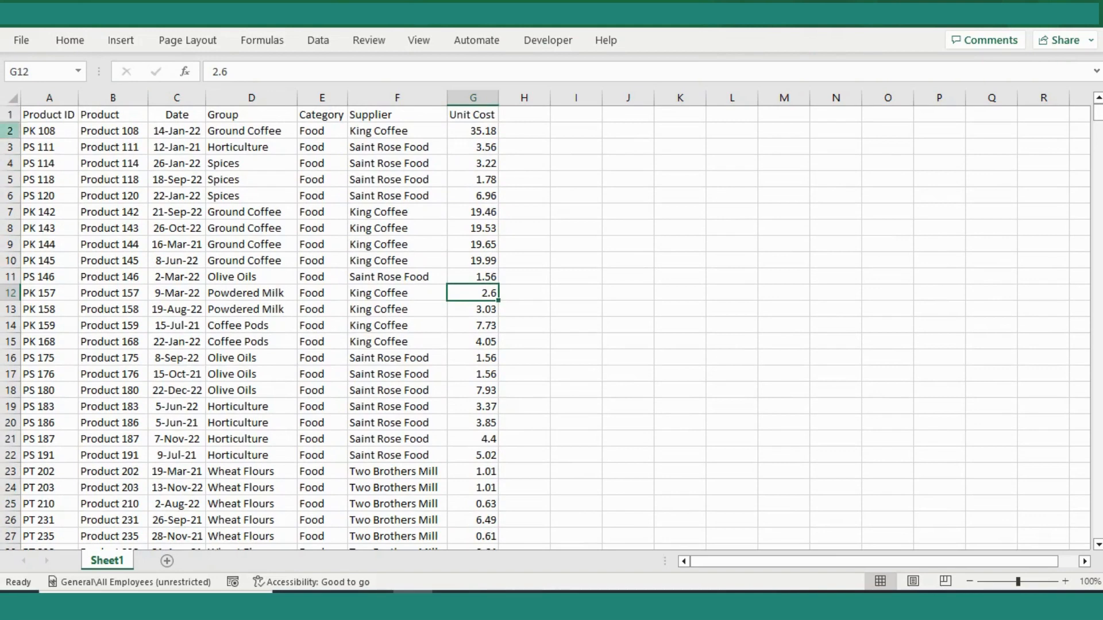
left_click(9, 115)
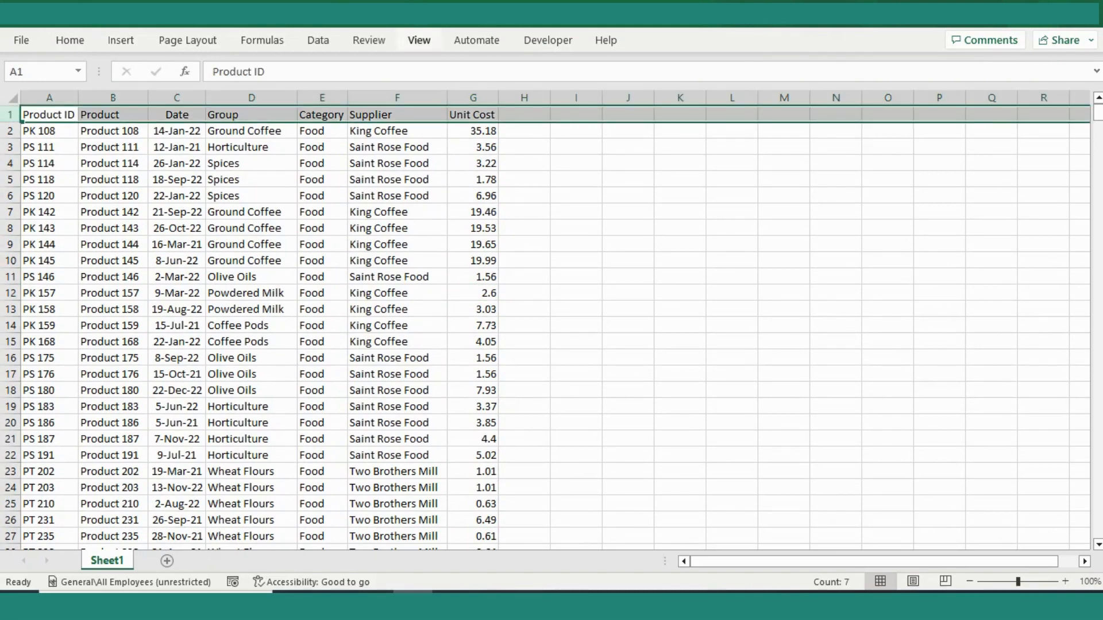
left_click(418, 40)
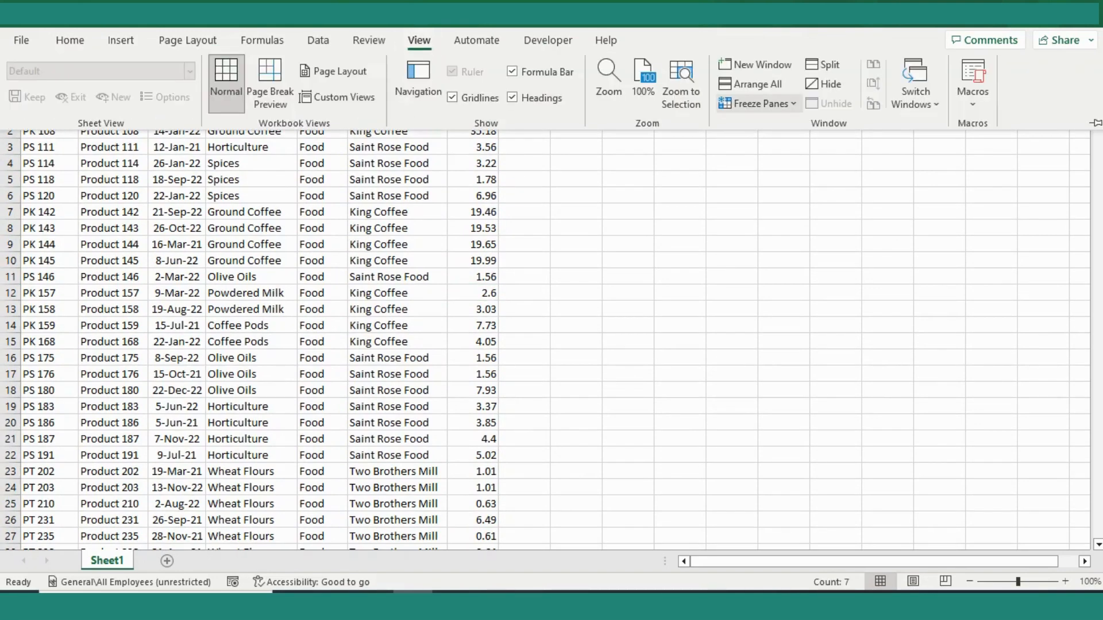
left_click(757, 104)
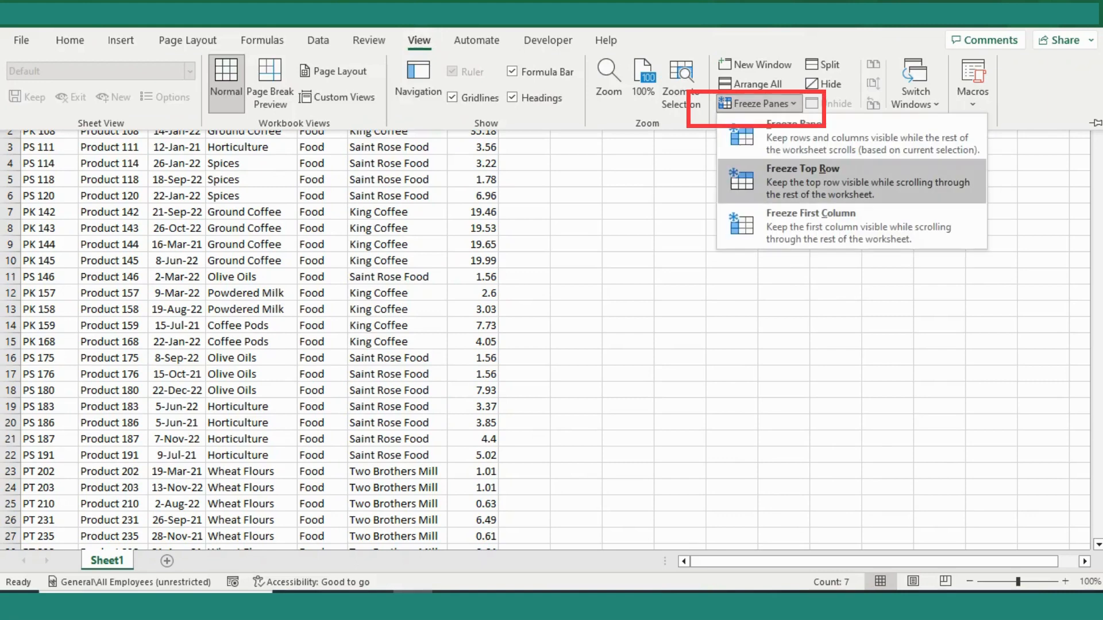
left_click(833, 182)
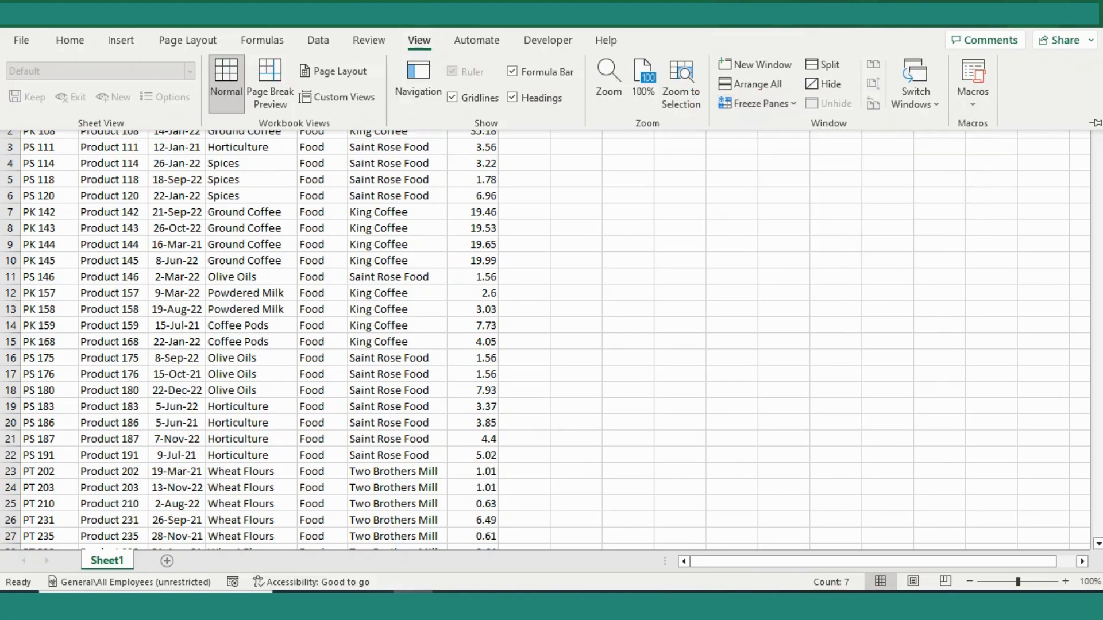
- Jump between the first and last records of the Supplier column to check the frozen header row
left_click(322, 309)
key("ctrl+Up")
key("Right")
key("Down")
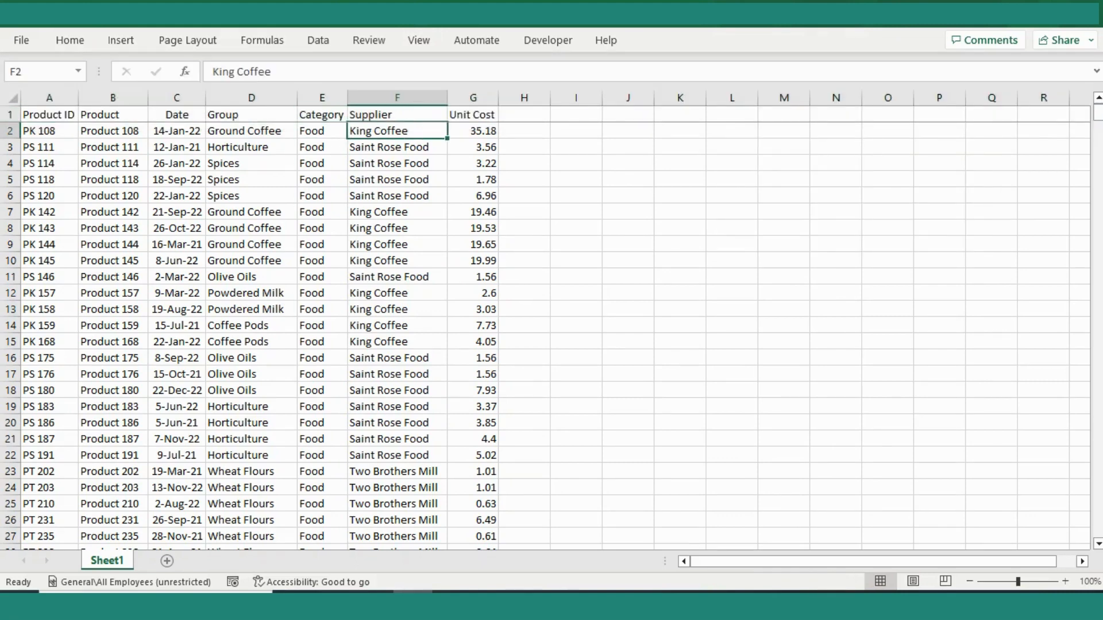
key("ctrl+Down")
key("Down")
key("Down")
key("ctrl+Up")
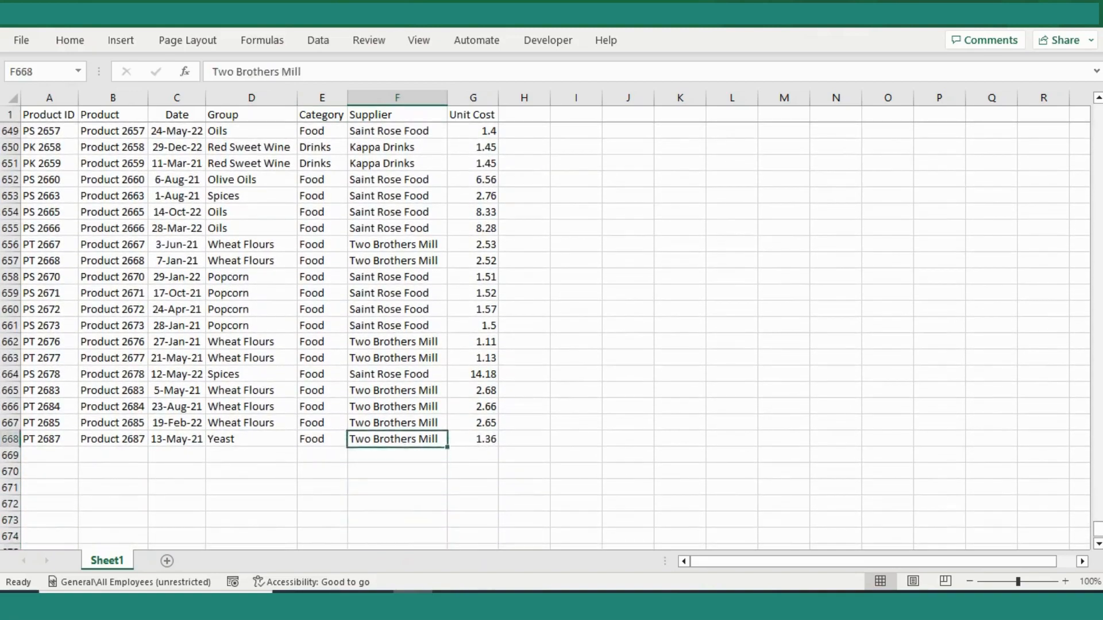
key("ctrl+Up")
key("Down")
key("ctrl+Down")
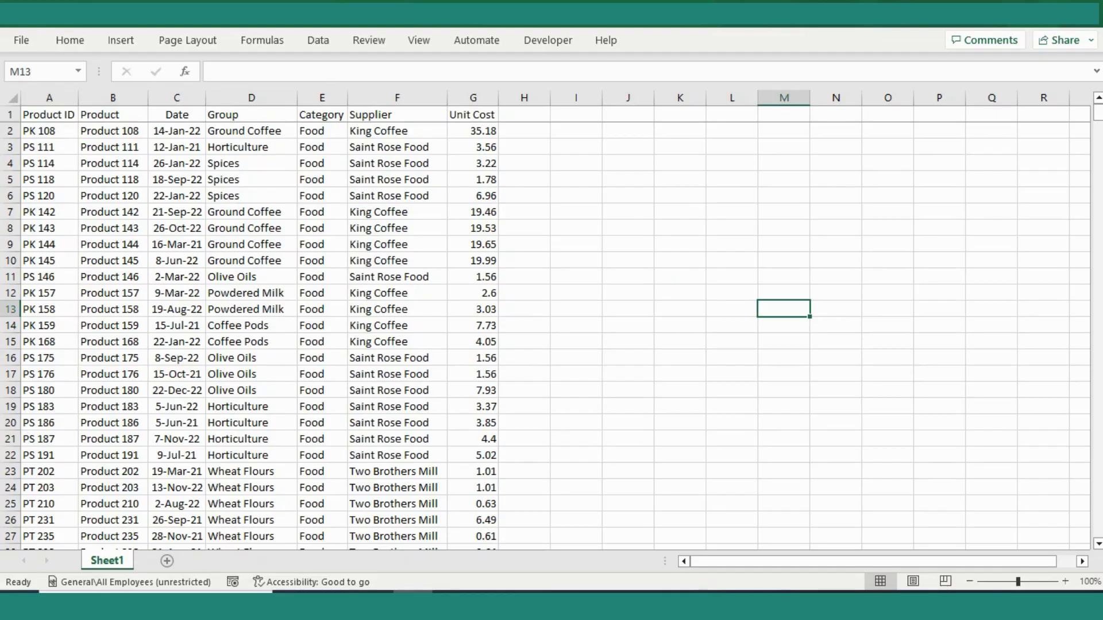
- Format the whole data range A1:G668 as a table with headers, using the light orange style with a solid header
key("ctrl+Home")
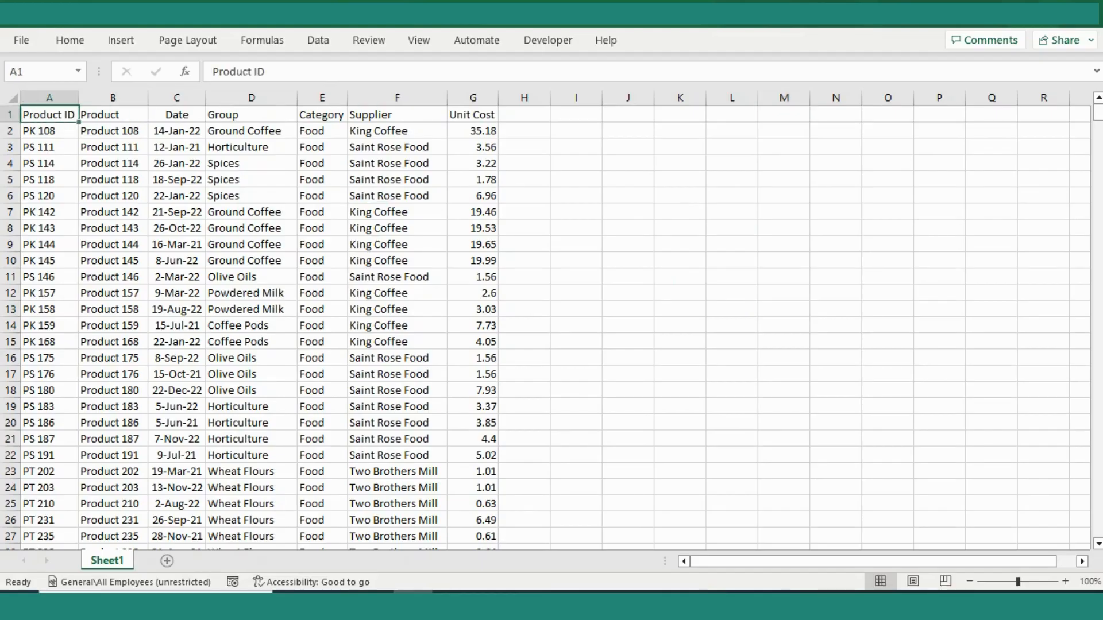
key("ctrl+shift+End")
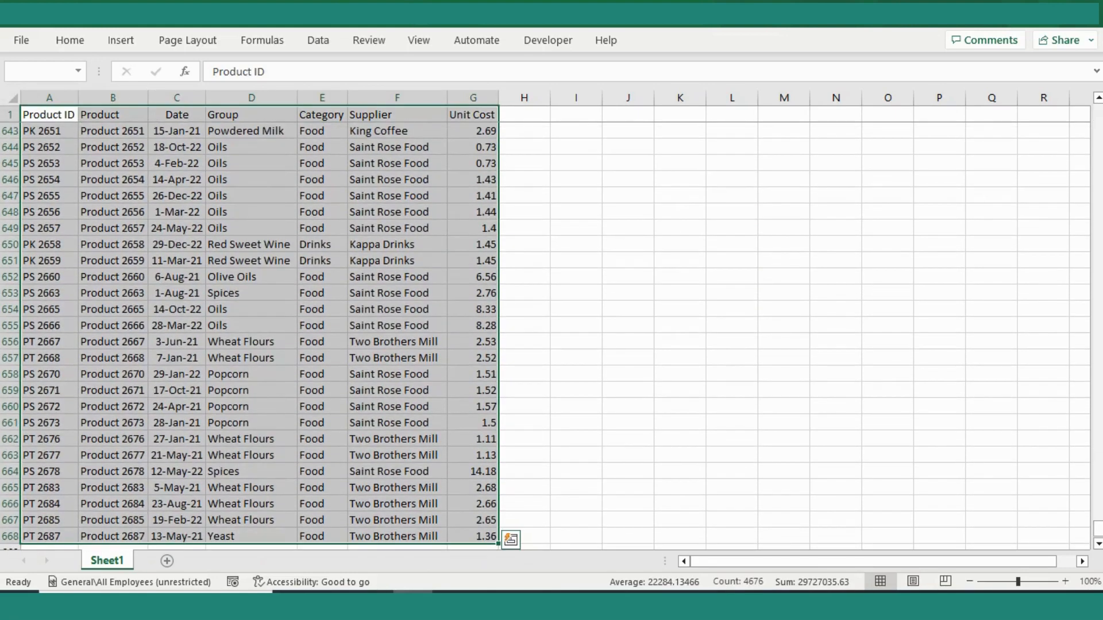
left_click(70, 40)
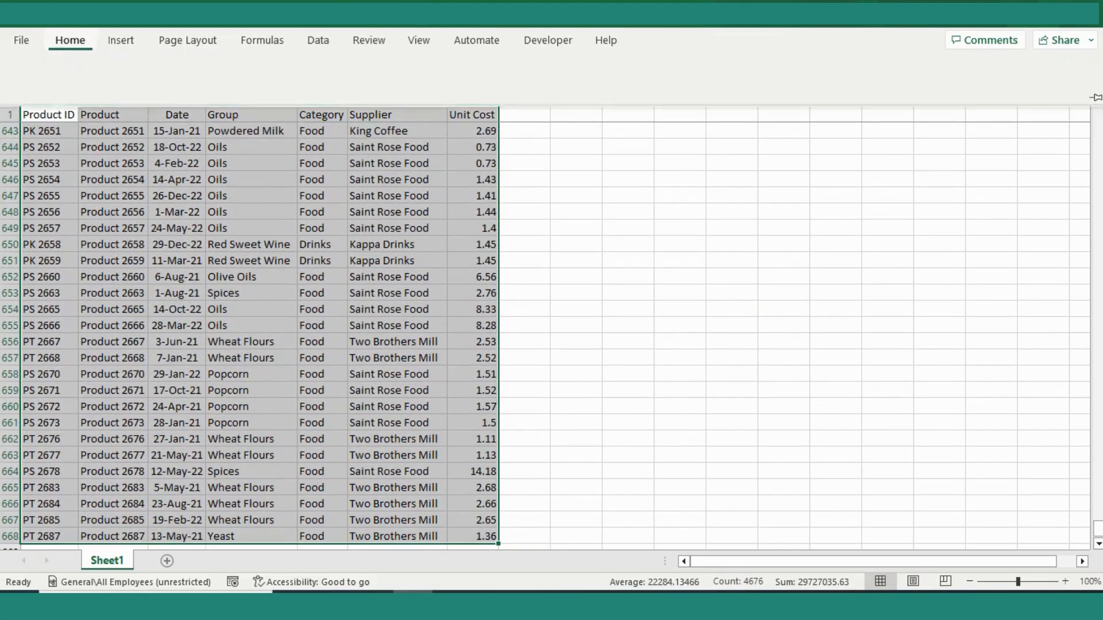
left_click(710, 86)
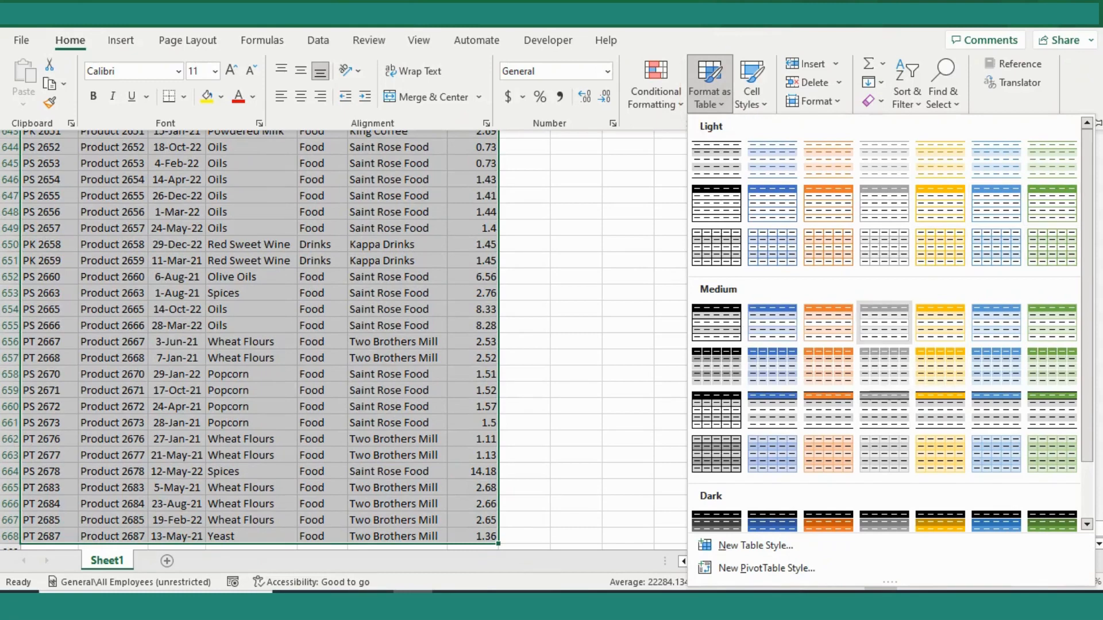
left_click(828, 202)
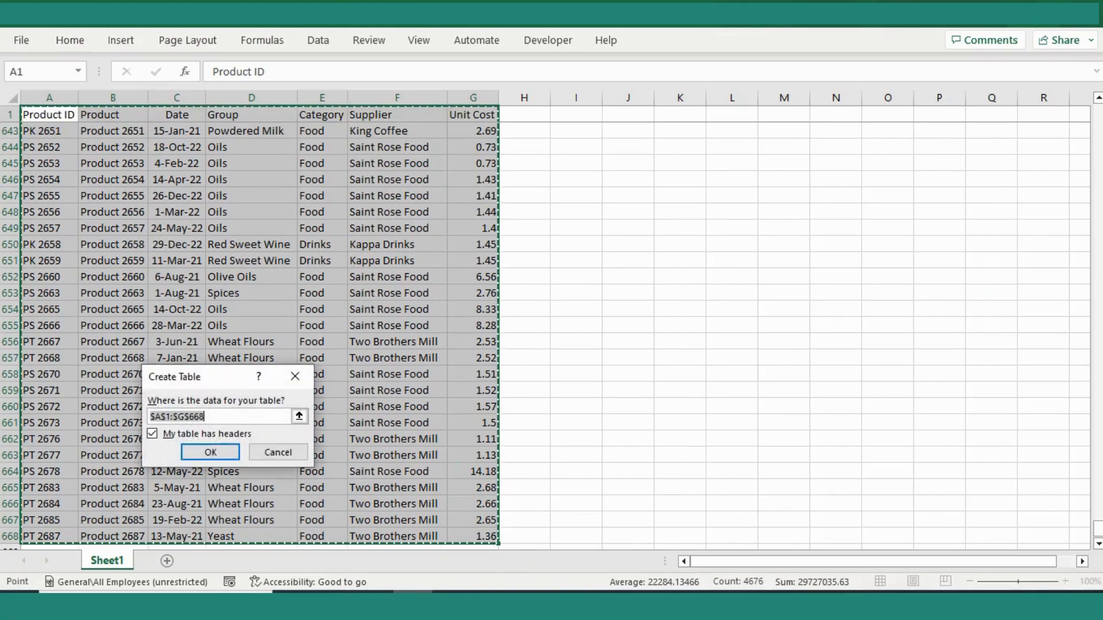
left_click(210, 452)
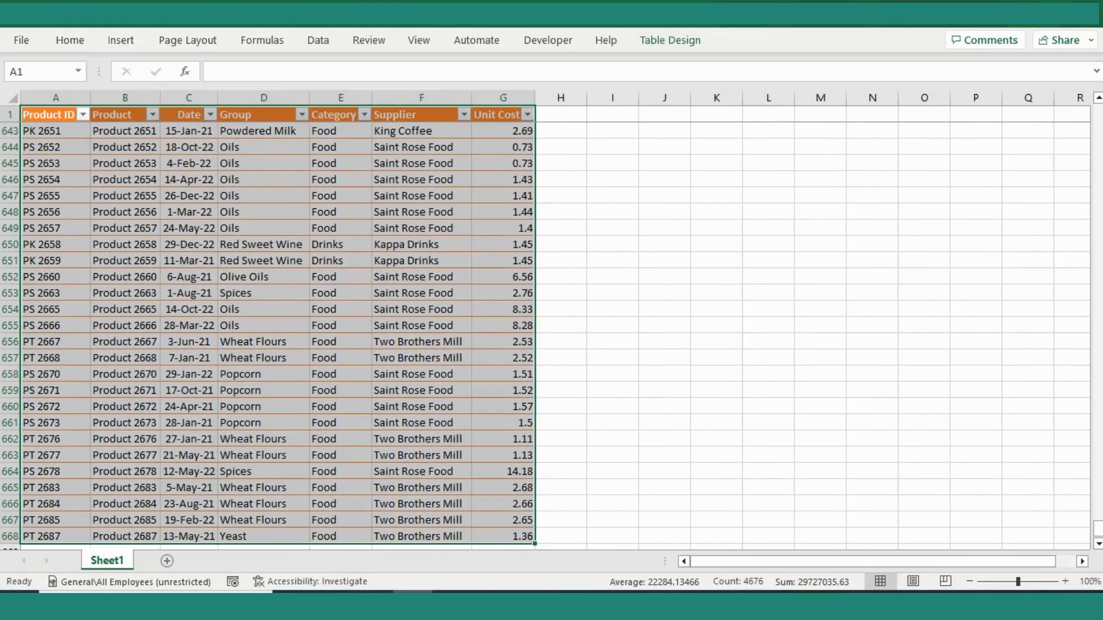
left_click(264, 342)
scroll(551, 333, "up", 7)
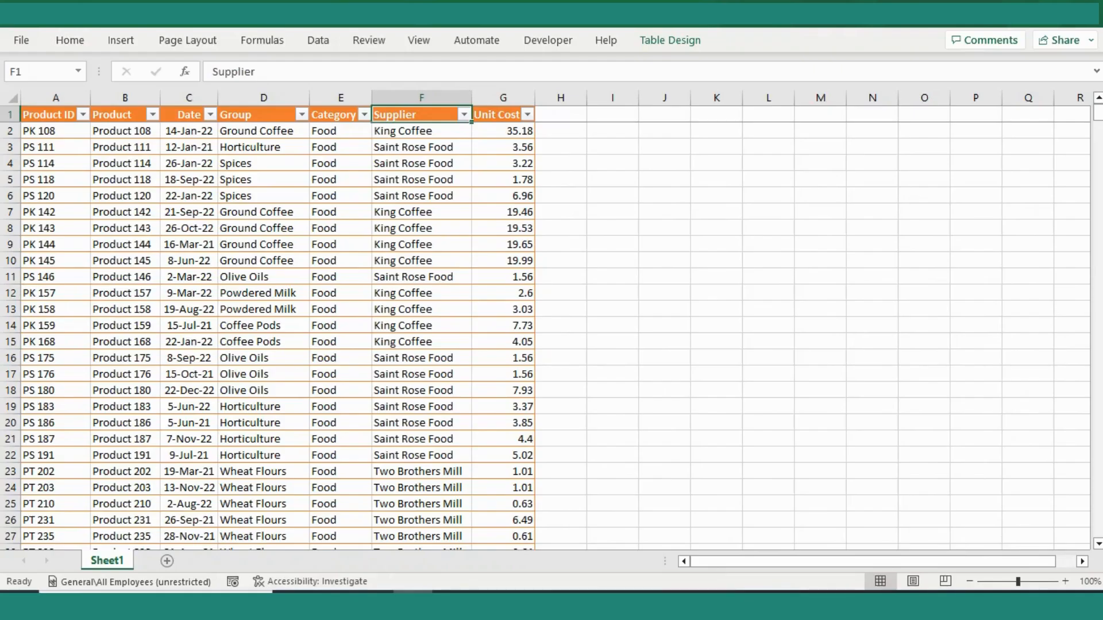
- Hide the gridlines on Sheet1 and check the empty area beside the table
left_click(768, 341)
left_click_drag(612, 147, 872, 422)
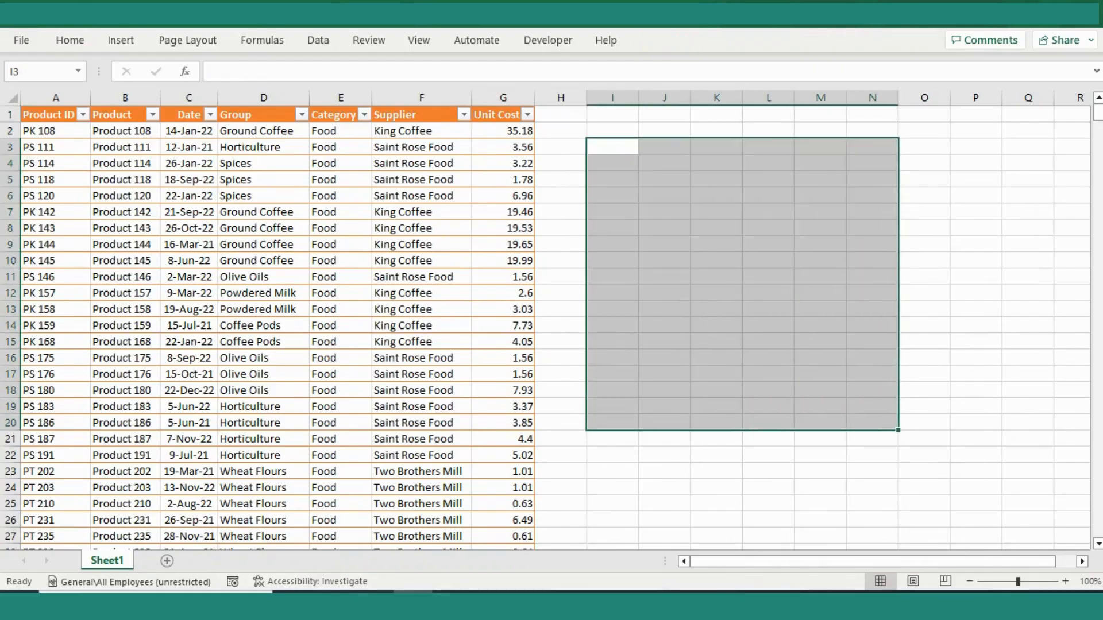
left_click(664, 244)
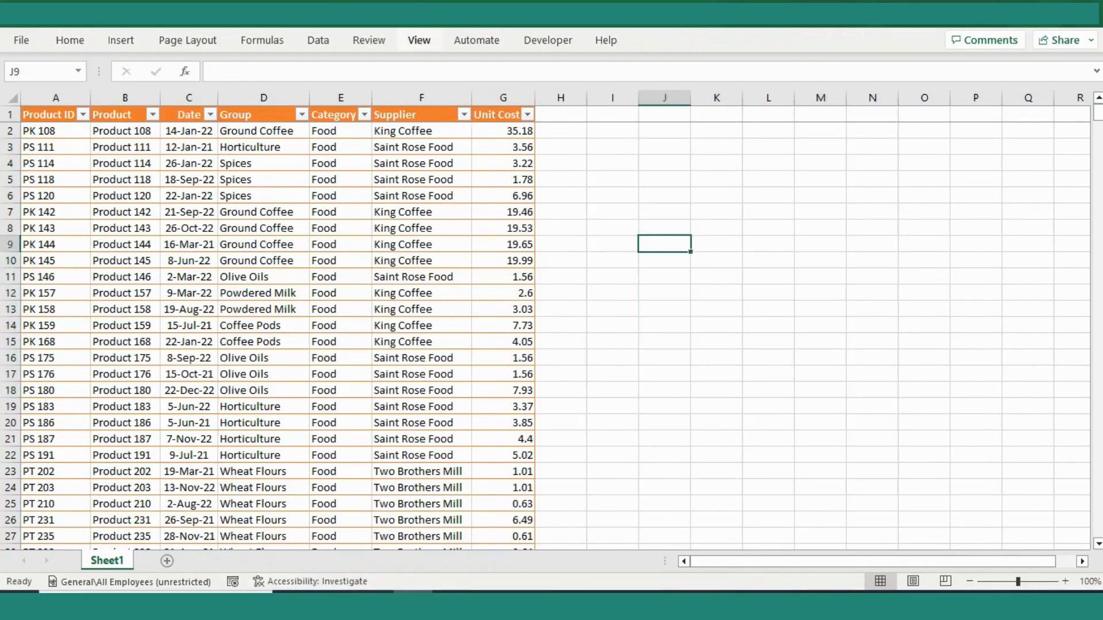
left_click(419, 40)
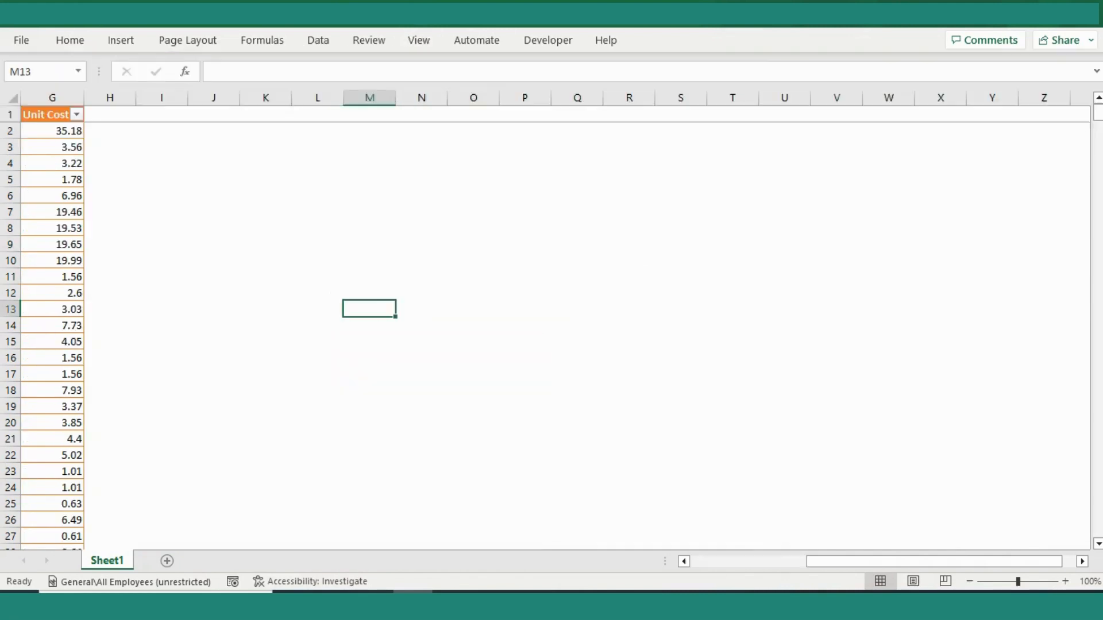
left_click_drag(161, 147, 629, 374)
left_click(629, 228)
- Switch the filter buttons in the table's header row off and on again
key("ctrl+Up")
key("ctrl+Left")
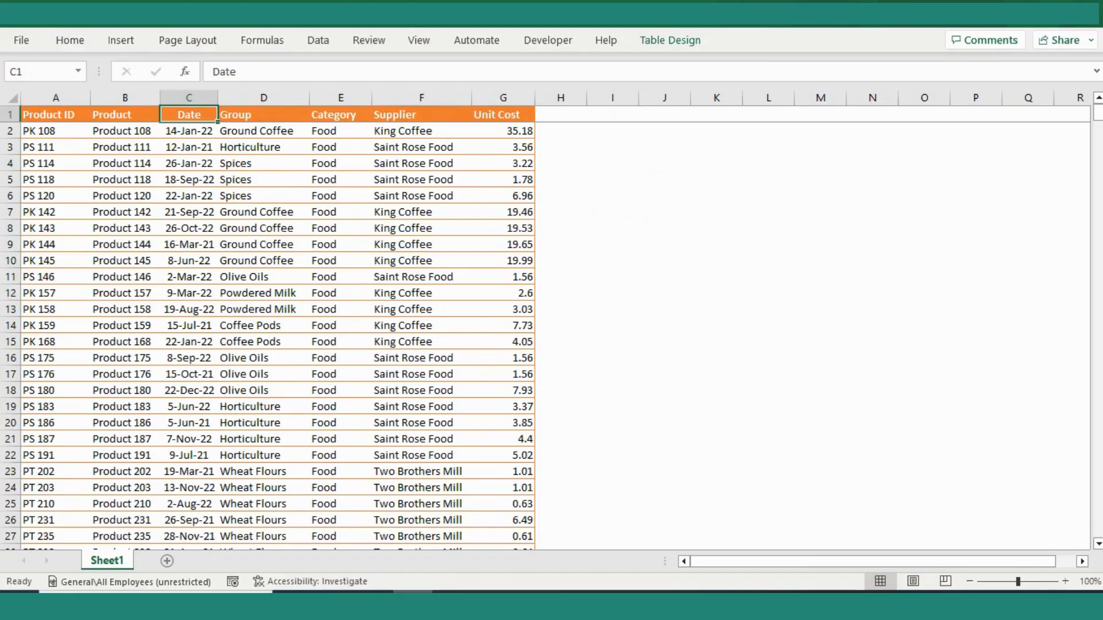
key("shift+space")
key("ctrl+shift+l")
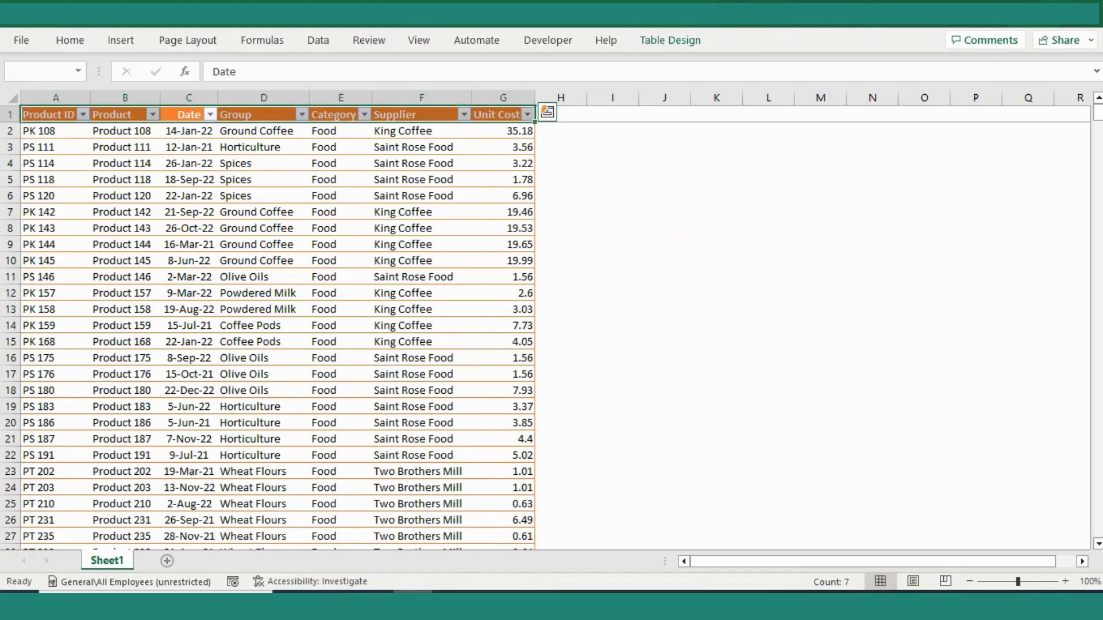
- Filter the table's Group column to show only Canned Sweets
key("Right")
key("alt+Down")
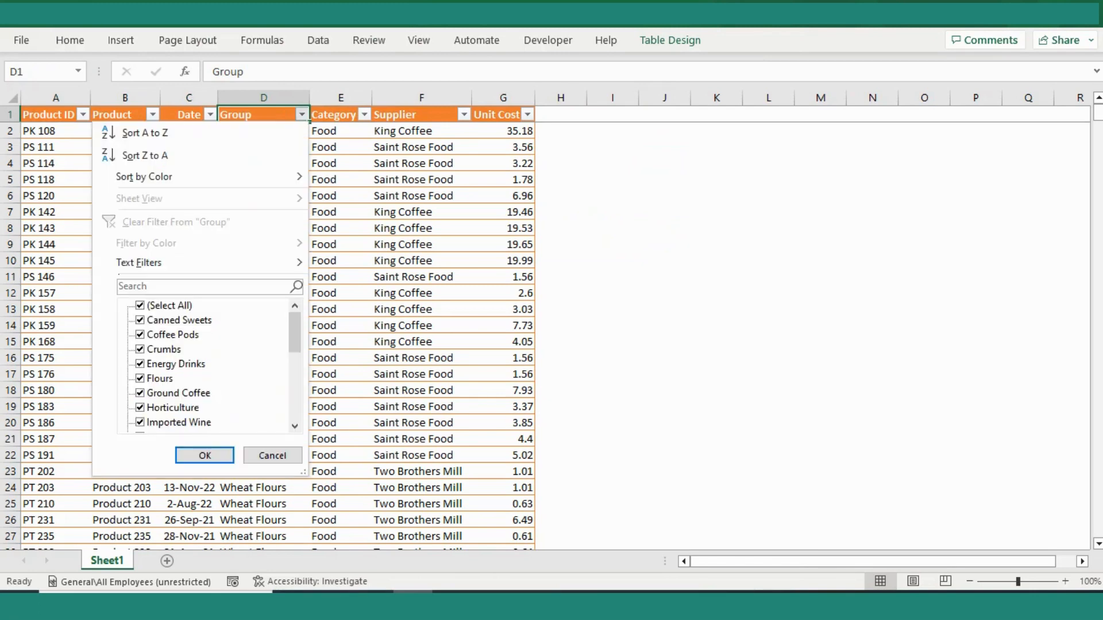
key("space")
key("Down")
key("space")
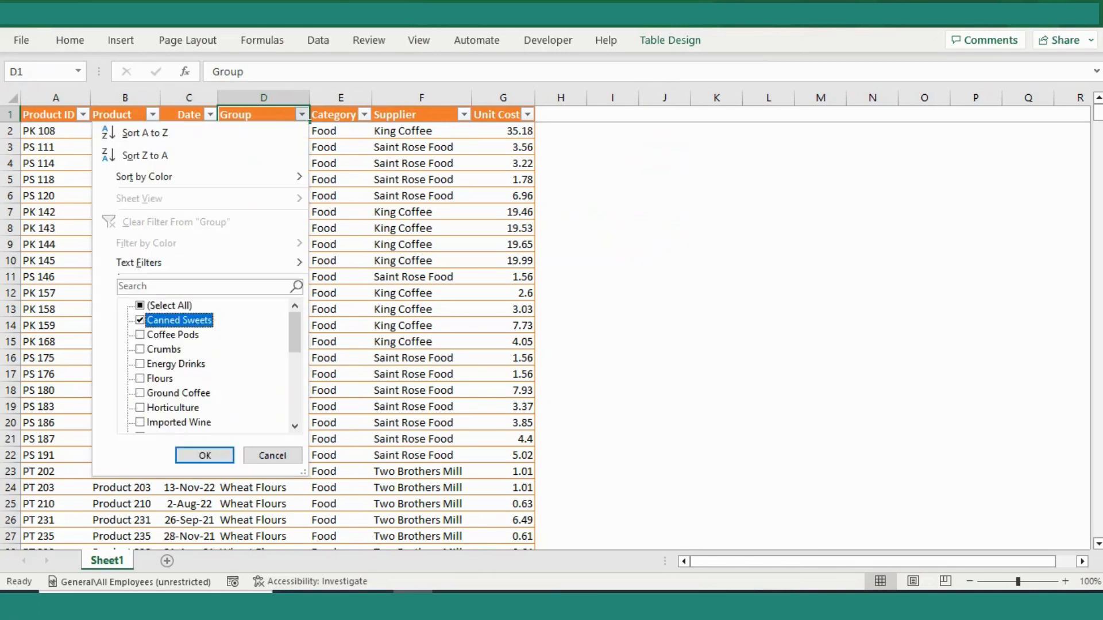
key("Return")
- Select the filtered Unit Cost values to examine their average, count and sum
left_click(503, 212)
left_click_drag(503, 131, 503, 245)
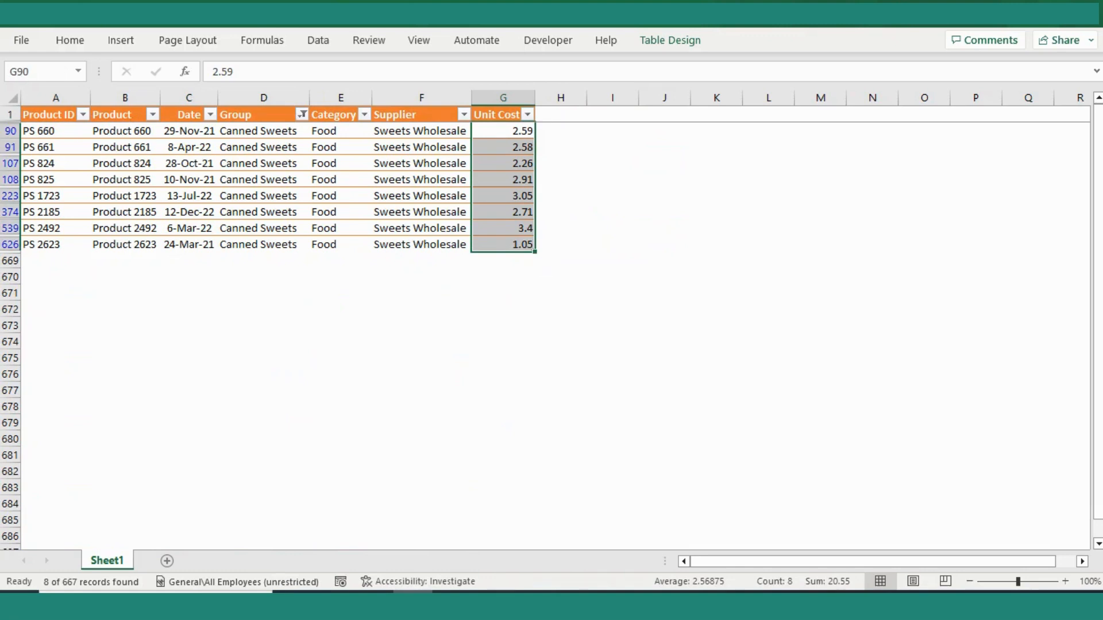
left_click(612, 212)
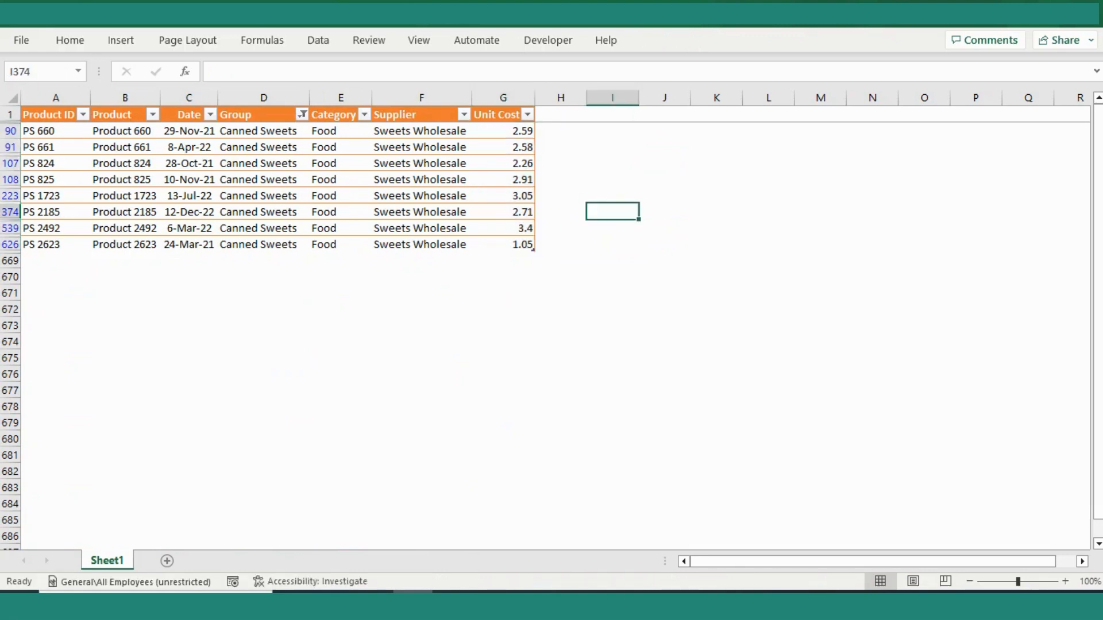
left_click_drag(504, 131, 503, 212)
- Remove the Group filter along with the filter buttons from the table's header row
key("ctrl+Home")
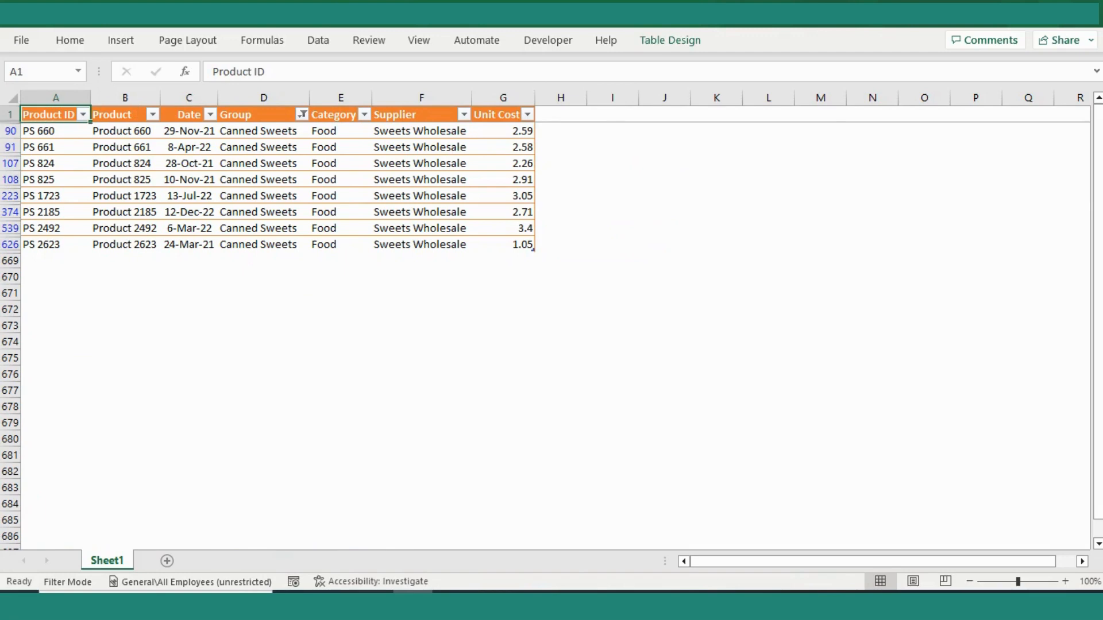
key("ctrl+shift+l")
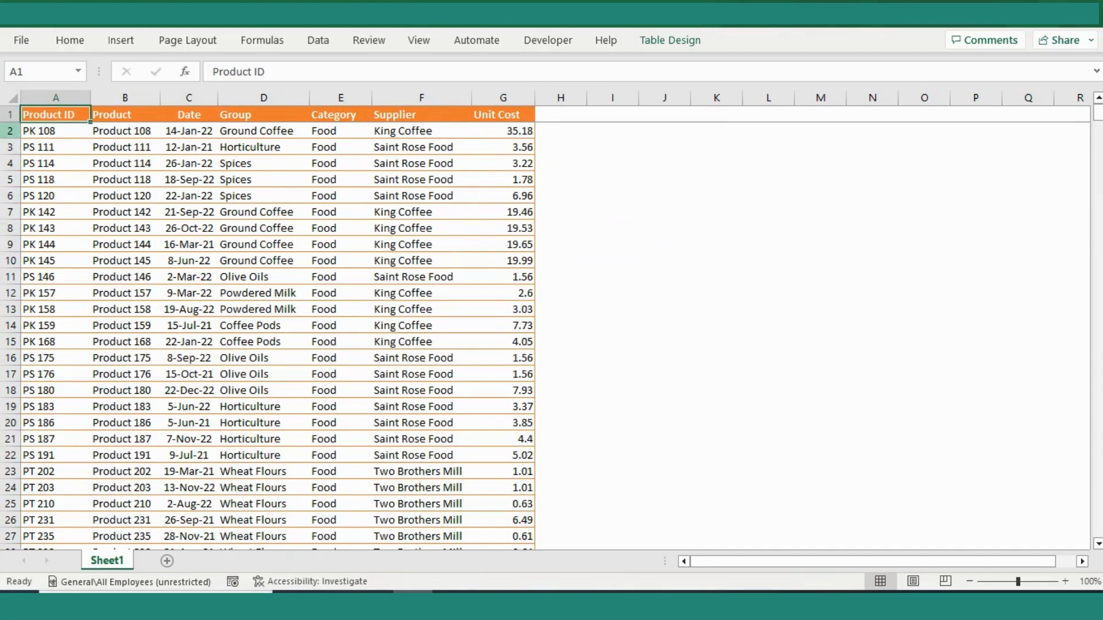
- Insert a blank row above the table's header row
left_click(9, 115)
key("ctrl+shift+plus")
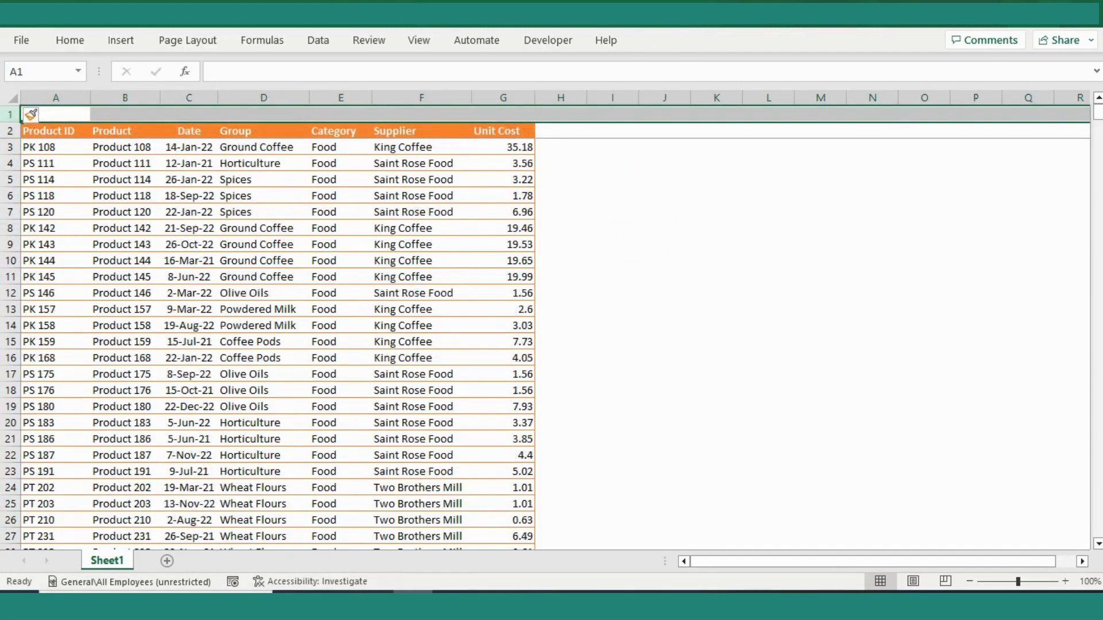
- Enter the formula =SUBTOTAL(9,G3:G690) in cell G1 above the Unit Cost header
key("Down")
key("Down")
key("Up")
key("Right")
key("Right")
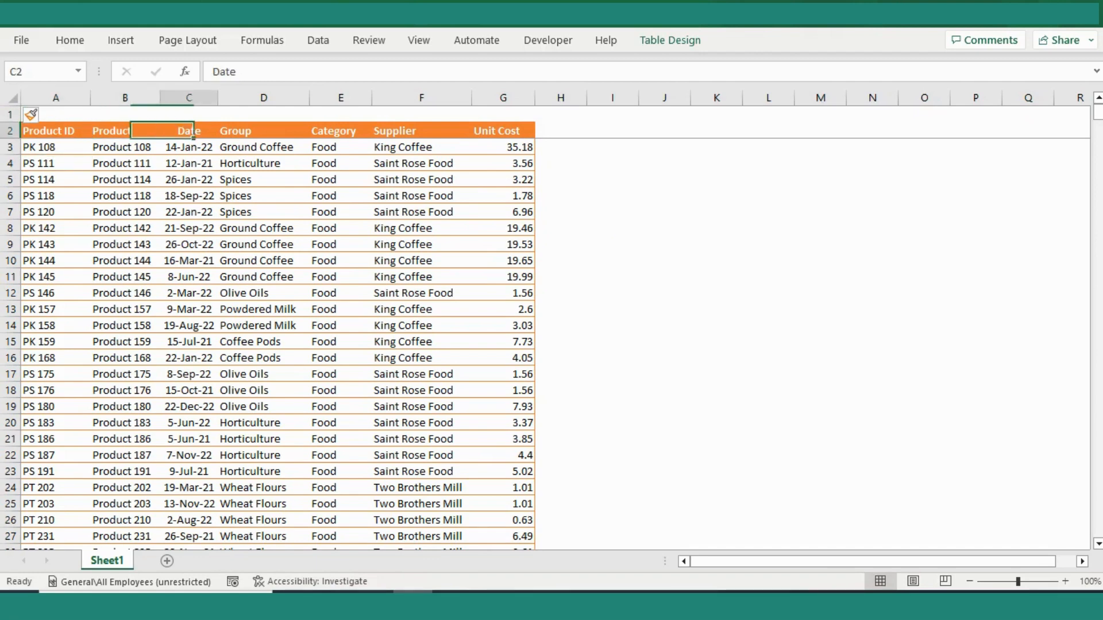
key("ctrl+Right")
key("Up")
type("=")
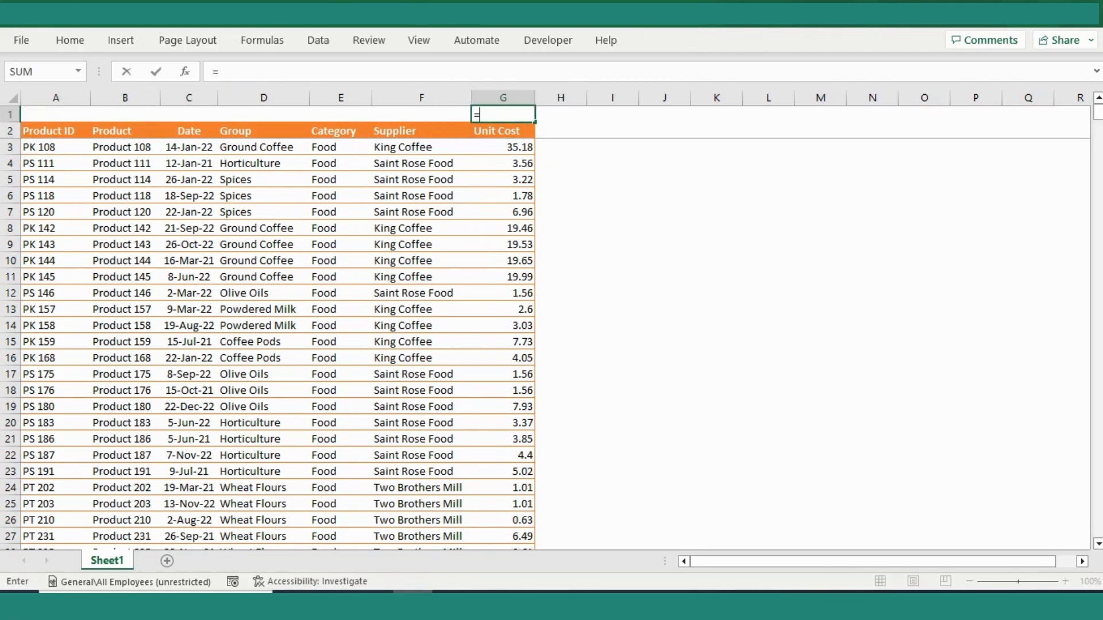
type("sub")
key("Down")
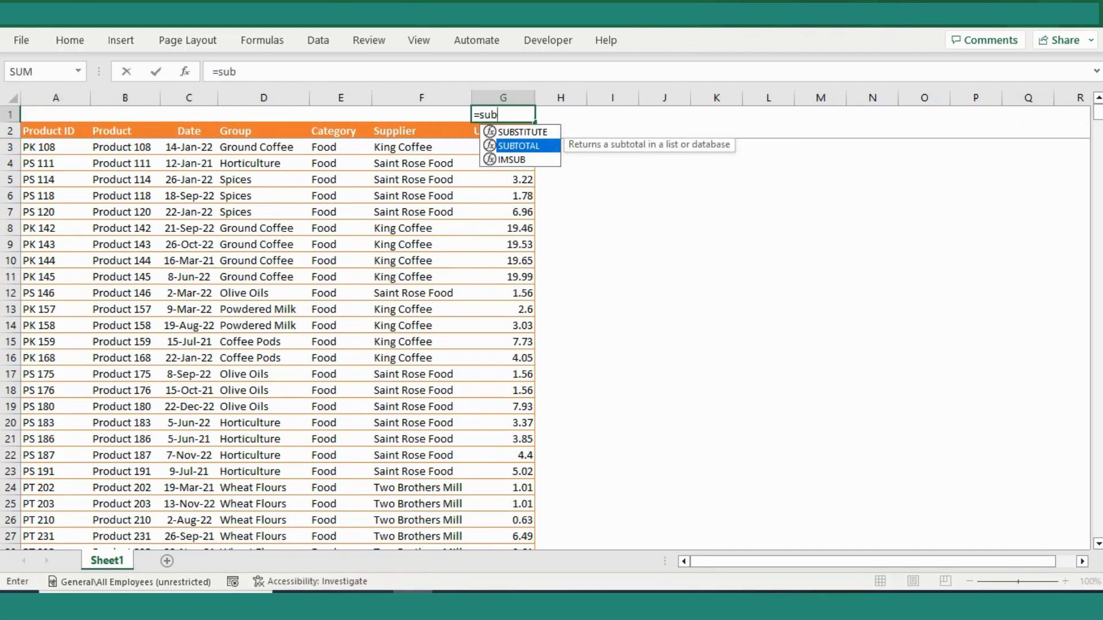
key("Tab")
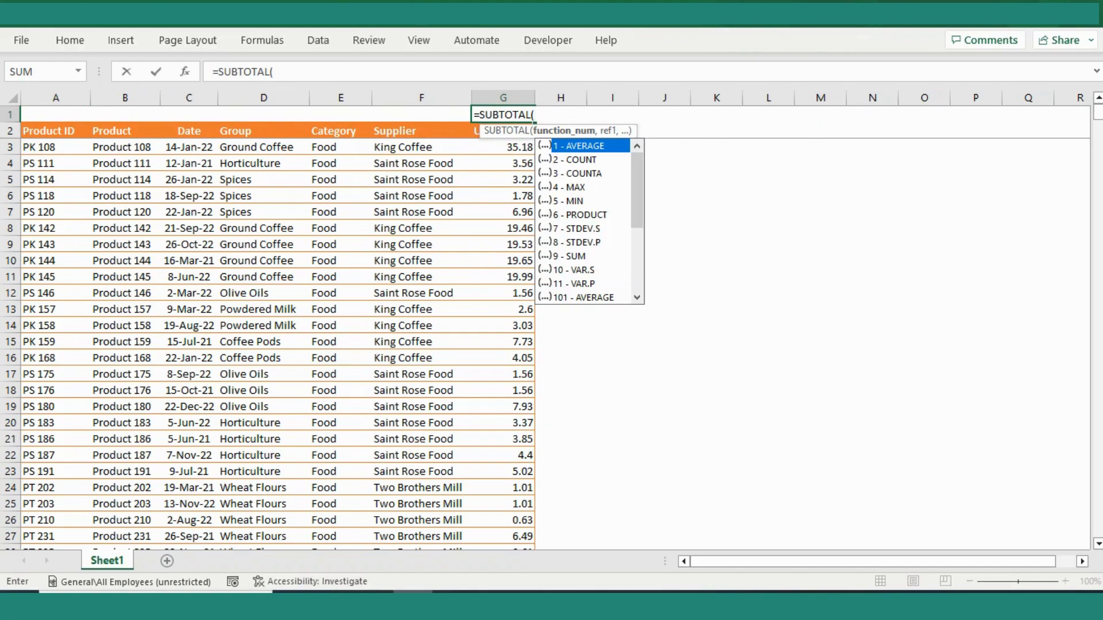
type("9,")
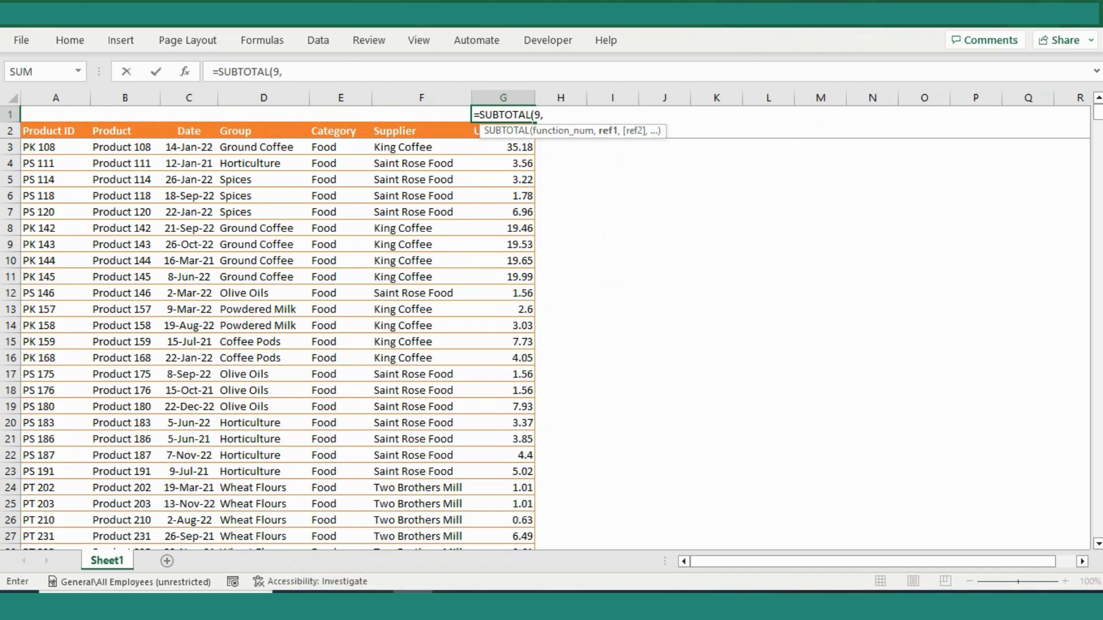
left_click(503, 147)
key("ctrl+shift+Down")
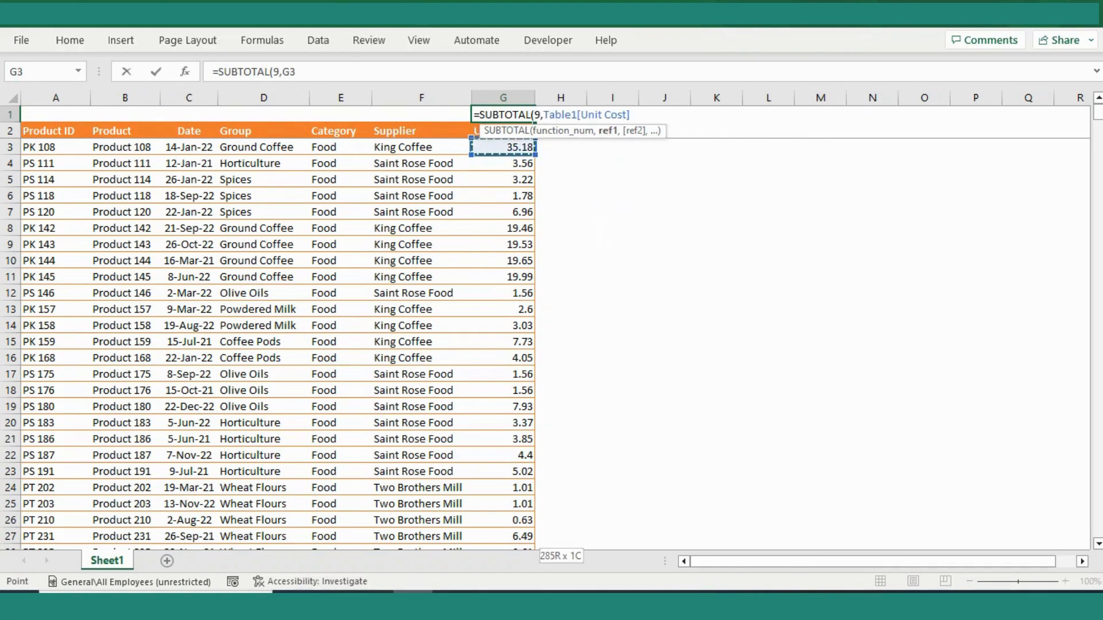
key("shift+Down")
key("shift+Down")
key("shift+Down")
key("shift+Down")
key("shift+Down")
key("shift+Down")
key("shift+Down")
key("shift+Down")
key("shift+Down")
key("shift+Down")
key("shift+Down")
key("shift+Down")
key("shift+Down")
key("shift+Down")
key("shift+Down")
key("shift+Down")
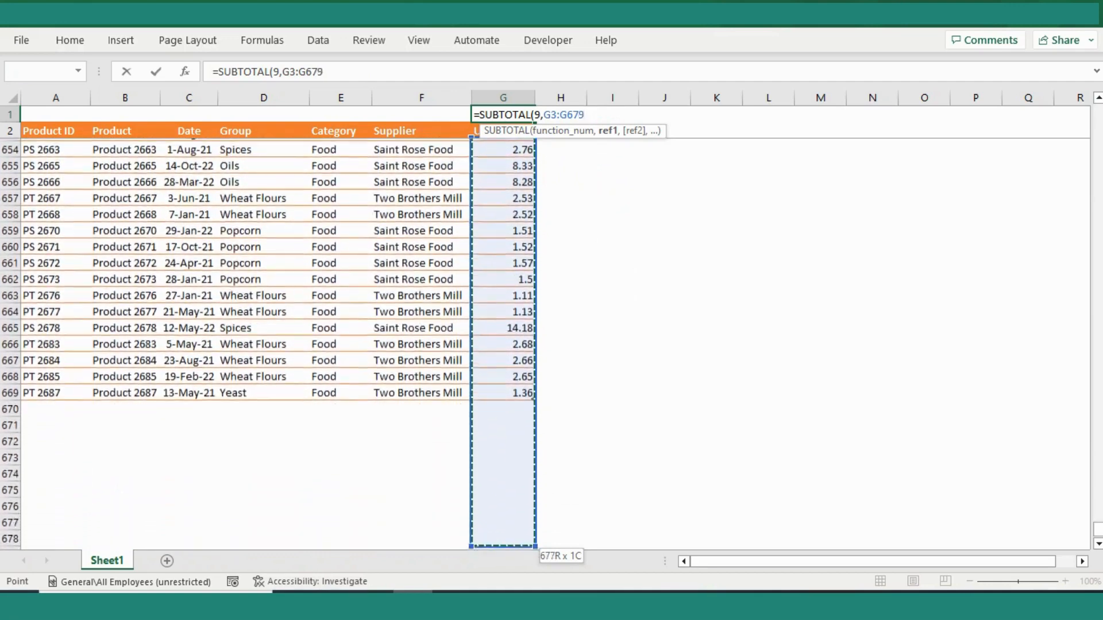
key("shift+Down")
key("shift+Down")
key("shift+Down")
key("shift+Down")
key("shift+Down")
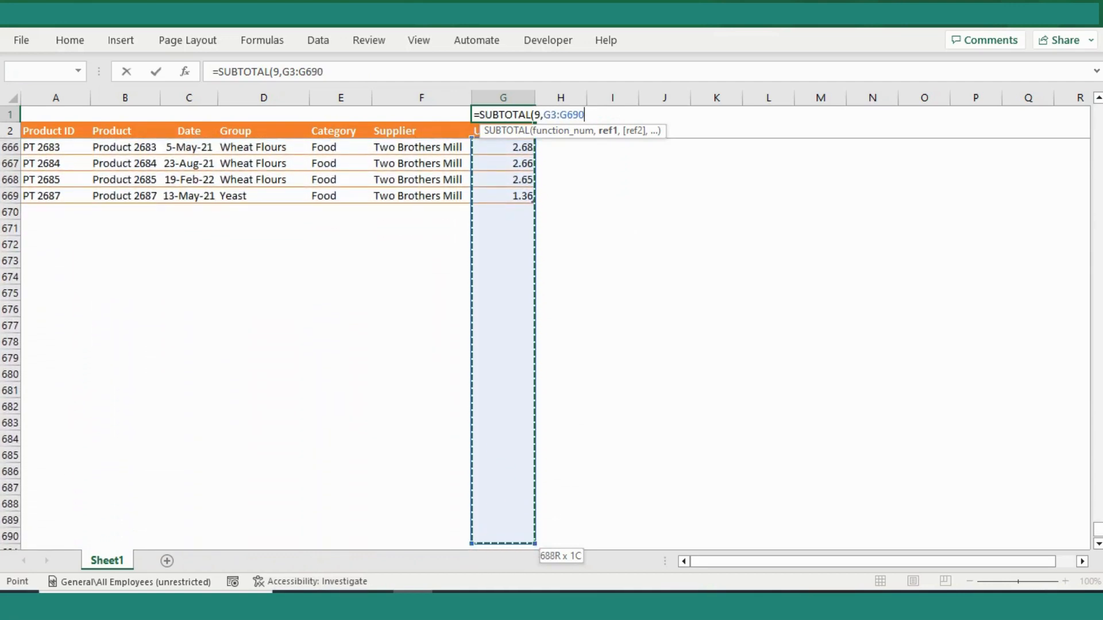
key("Return")
key("Down")
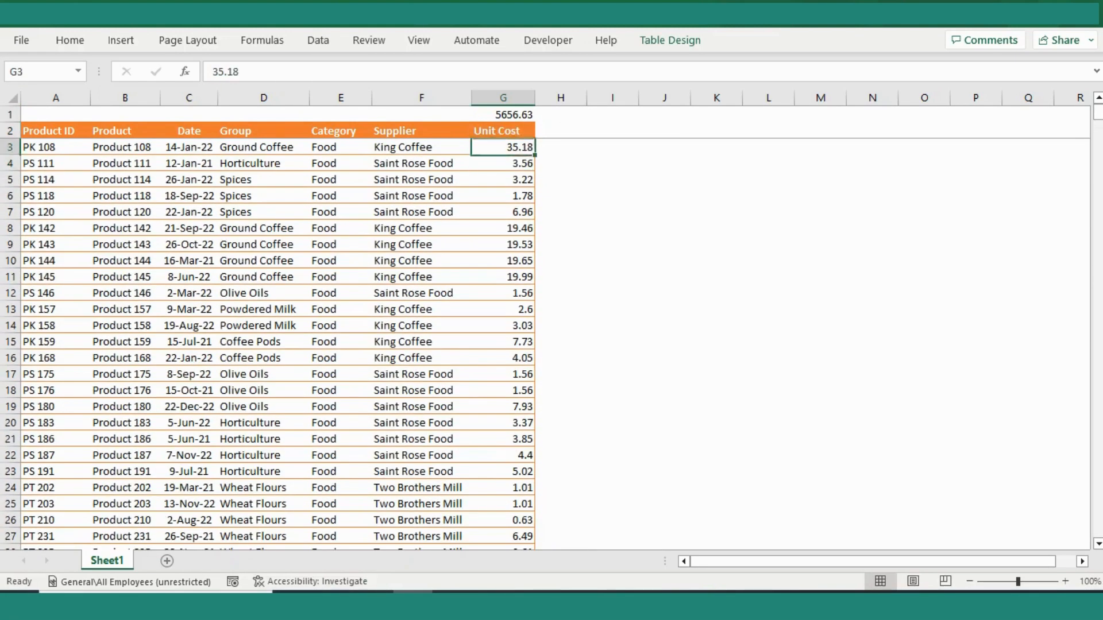
- Select the subtotal cell together with the Unit Cost column to examine their sum, and return to cell G1
key("Up")
key("Up")
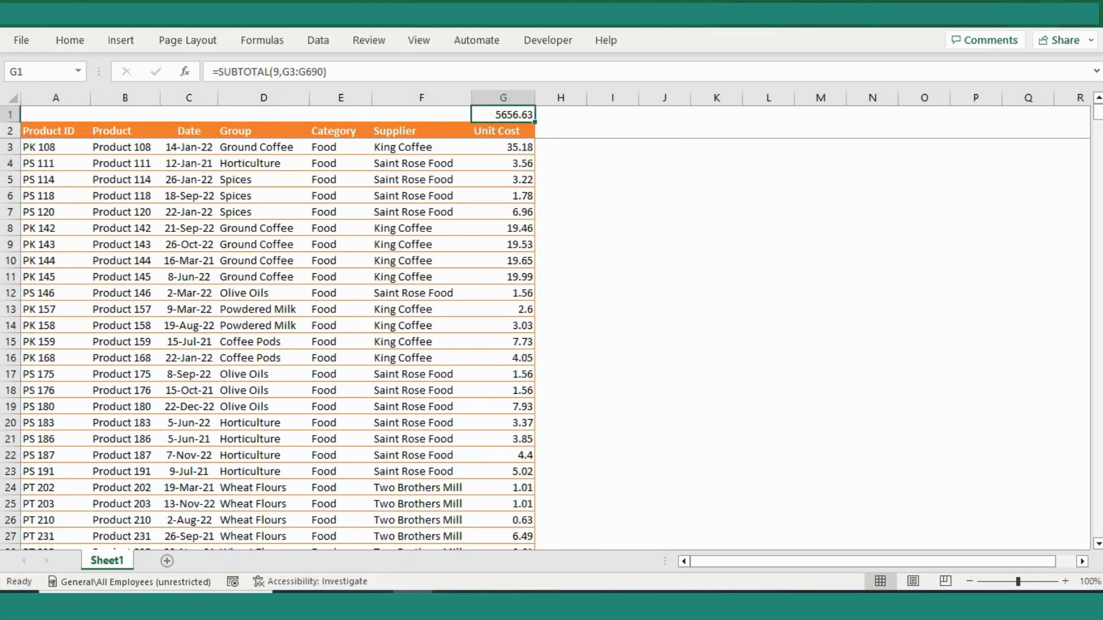
key("ctrl+shift+Down")
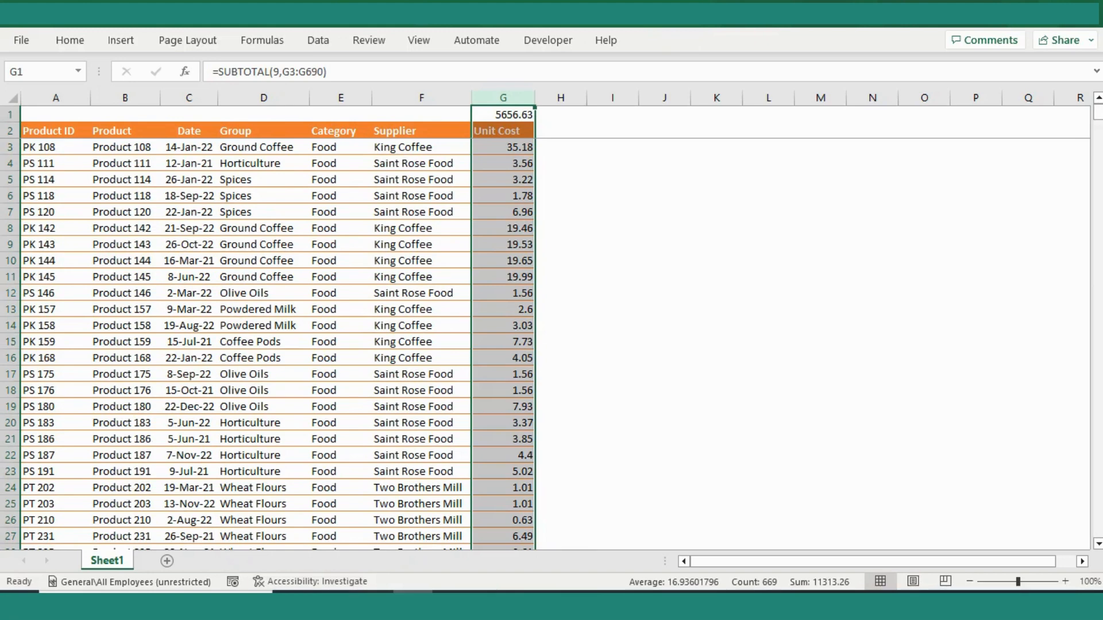
left_click(503, 212)
left_click(502, 115)
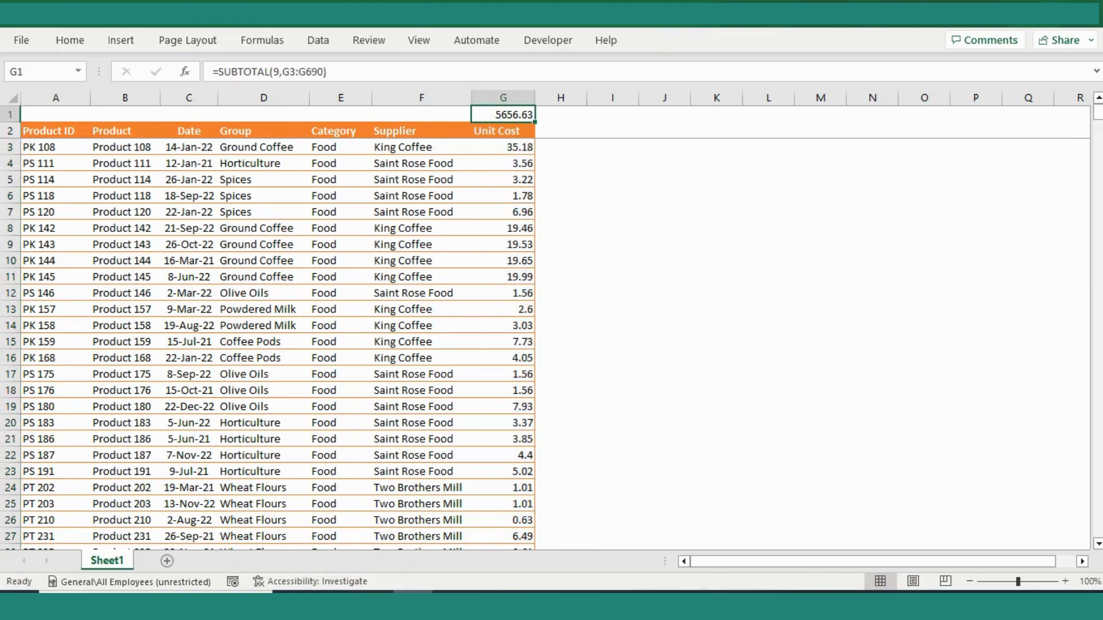
- Turn on the filter buttons in the table's header row
left_click(422, 180)
left_click(264, 131)
key("shift+space")
key("ctrl+shift+l")
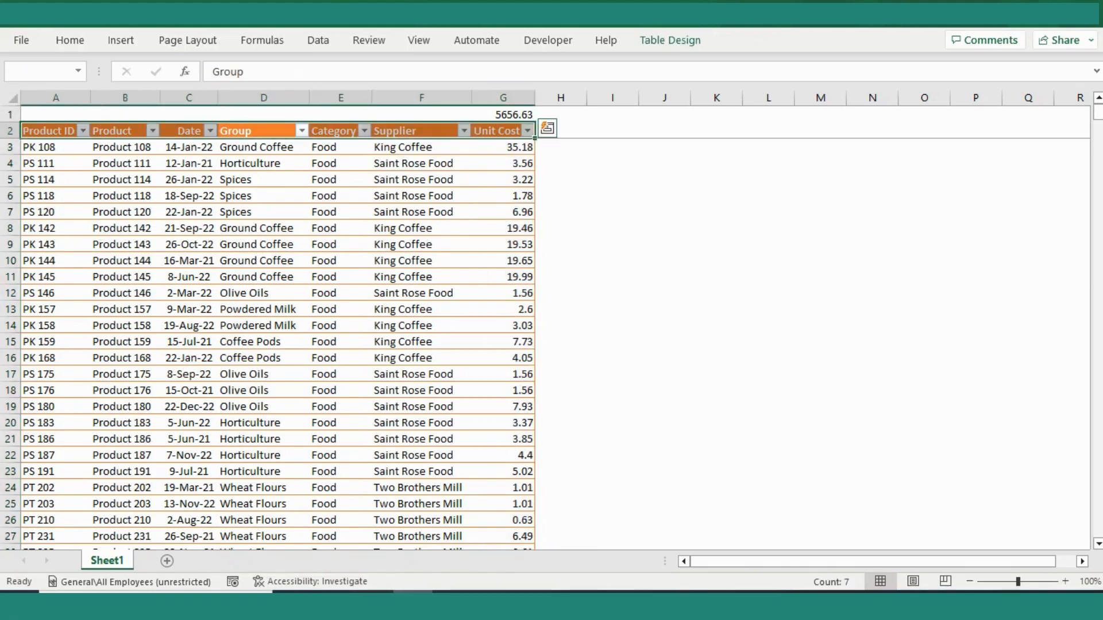
- Filter the table's Group column to show only Coffee Pods
key("Right")
key("Left")
key("alt+Down")
key("Down")
key("Down")
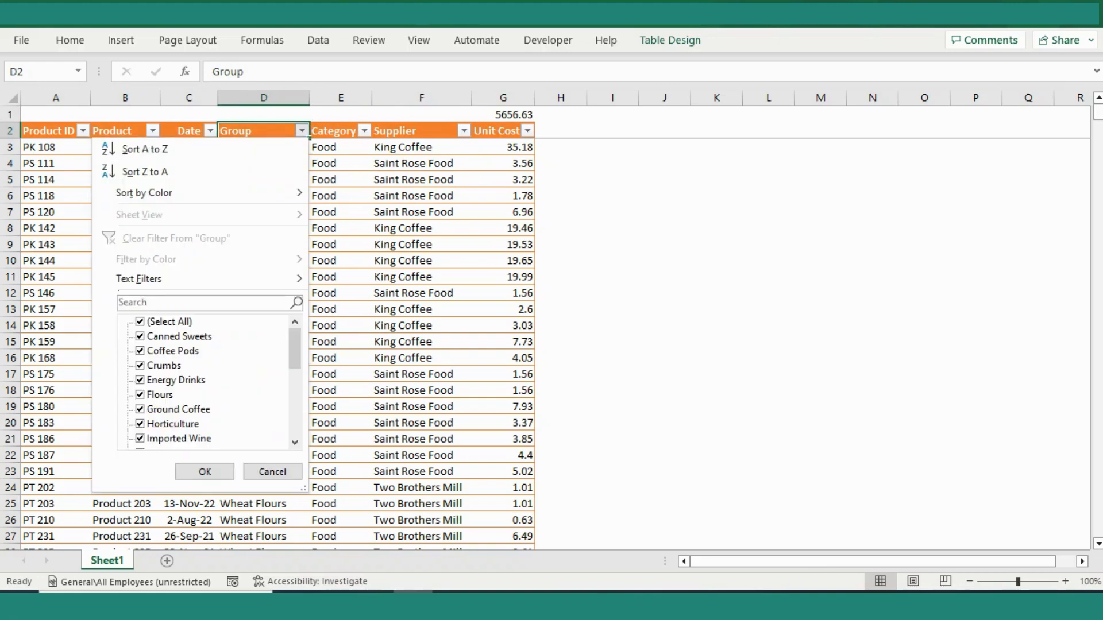
left_click(141, 323)
left_click(140, 351)
left_click(205, 472)
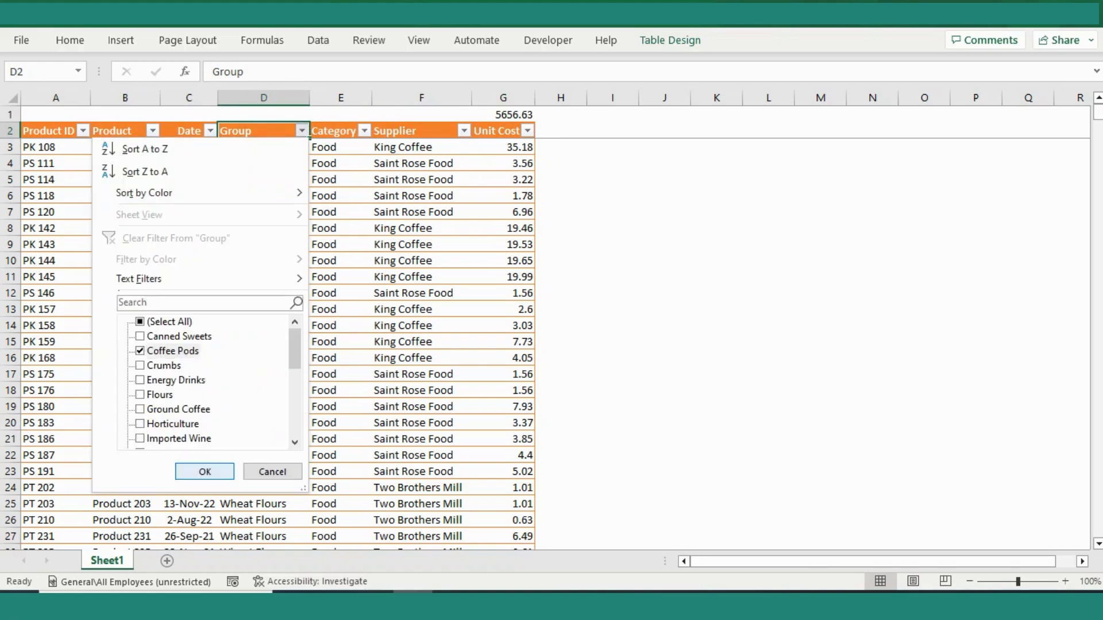
- Compare the subtotal in G1 with the sum of the filtered Unit Cost values
left_click(503, 261)
left_click(503, 114)
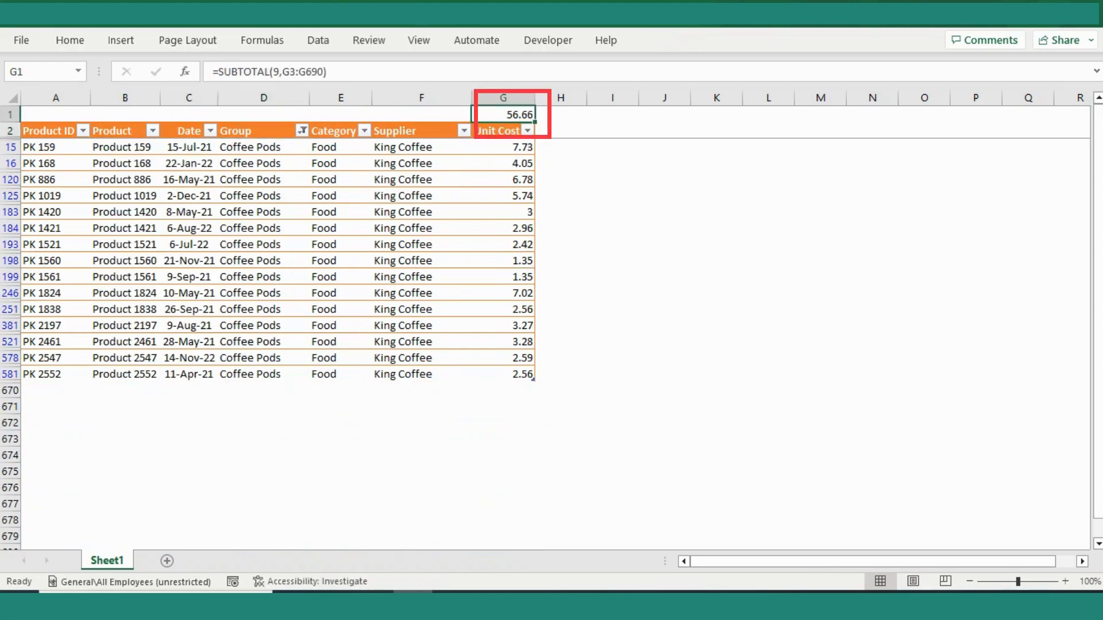
left_click(503, 147)
key("ctrl+shift+Down")
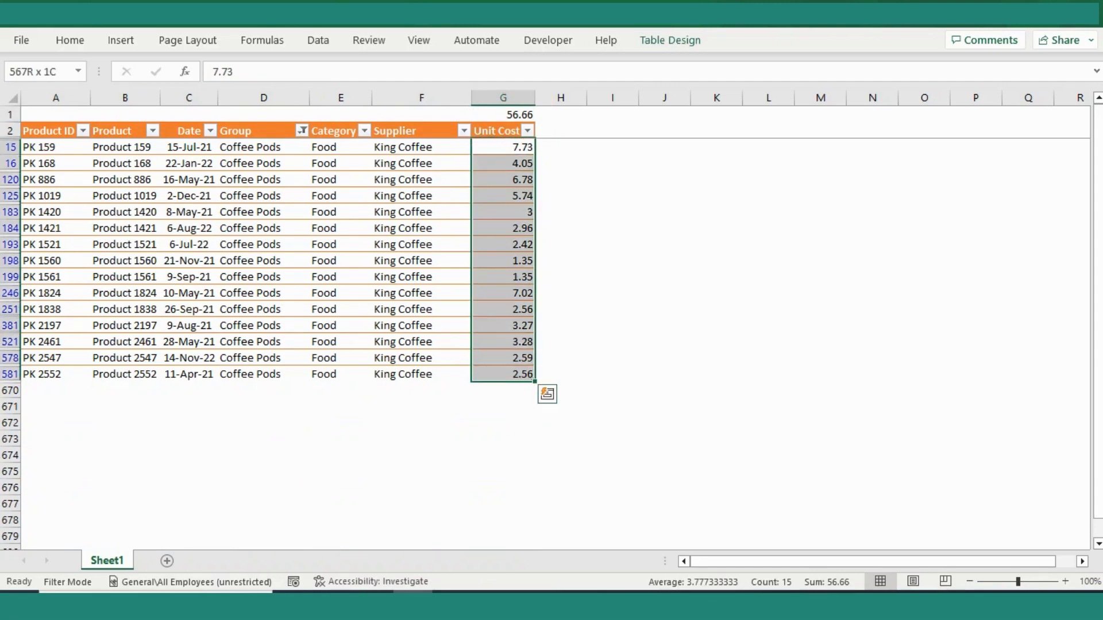
left_click(421, 131)
left_click(497, 131)
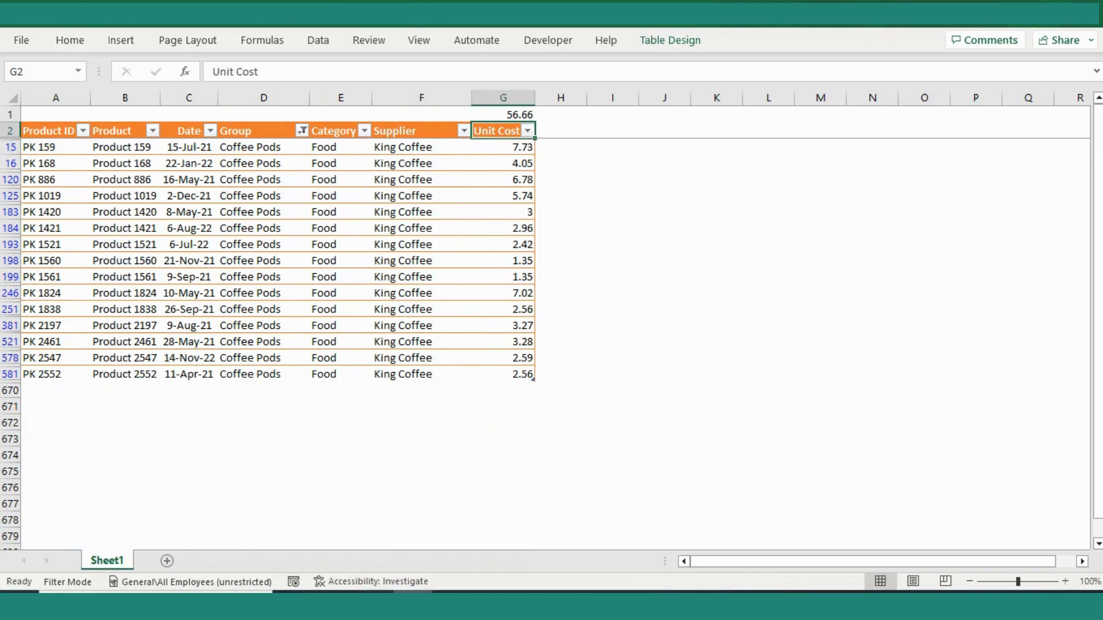
left_click(503, 114)
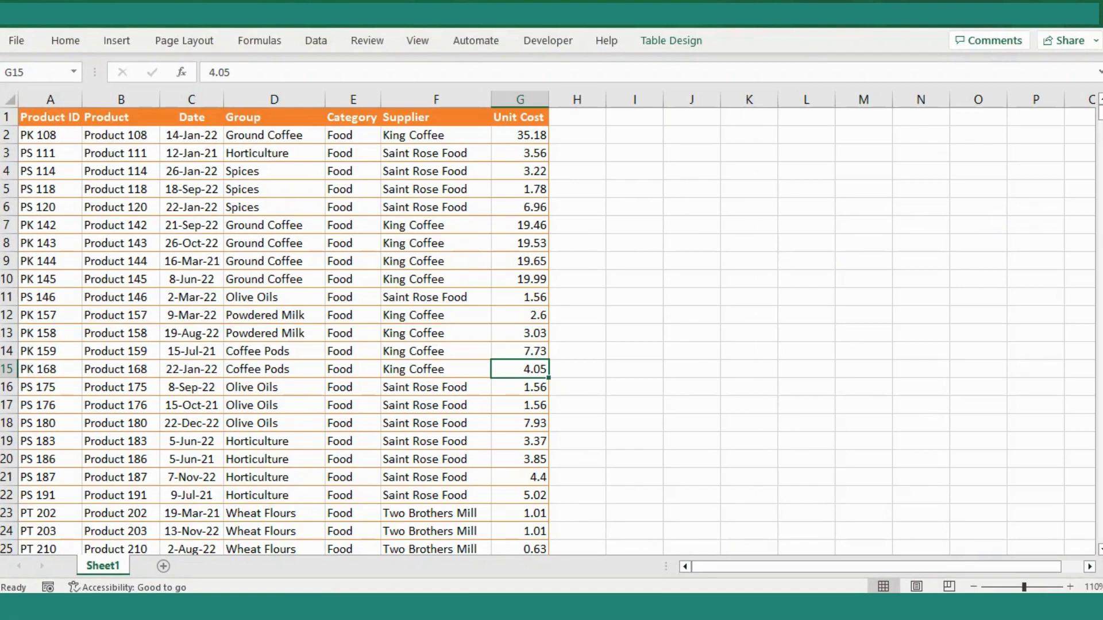
- Select the whole table and check the first three pages of the print preview for the header row
key("ctrl+Home")
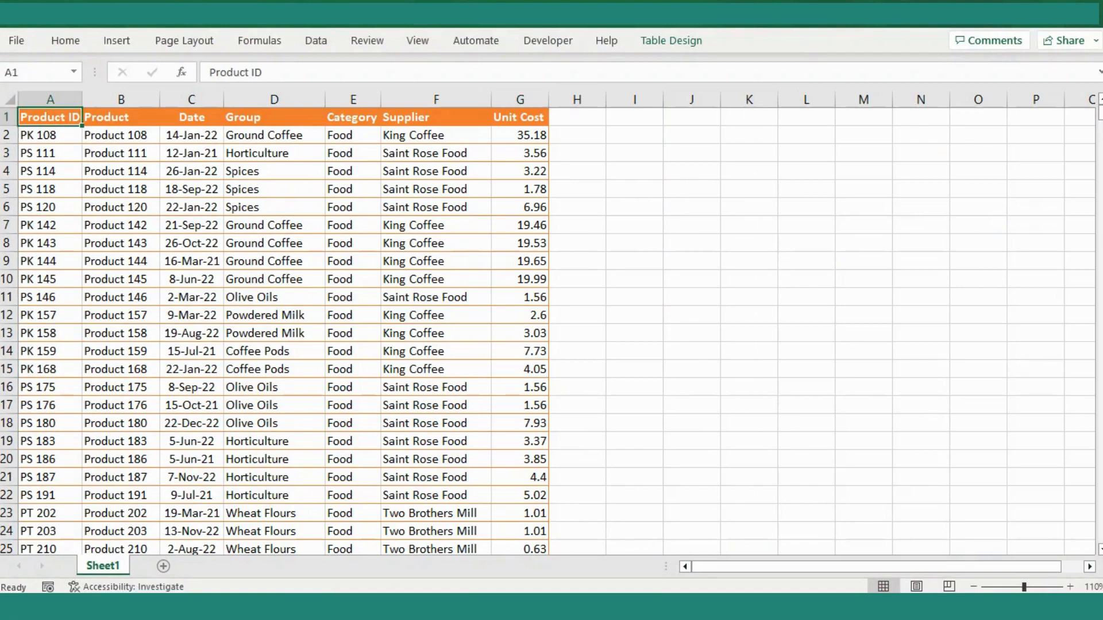
key("ctrl+shift+End")
key("ctrl+p")
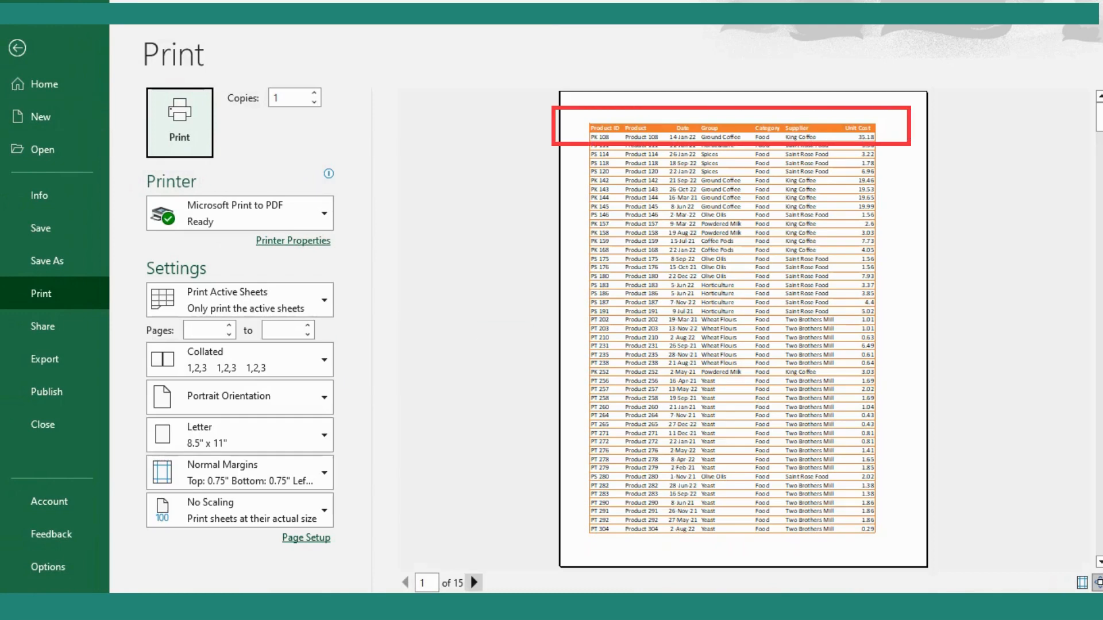
left_click(474, 583)
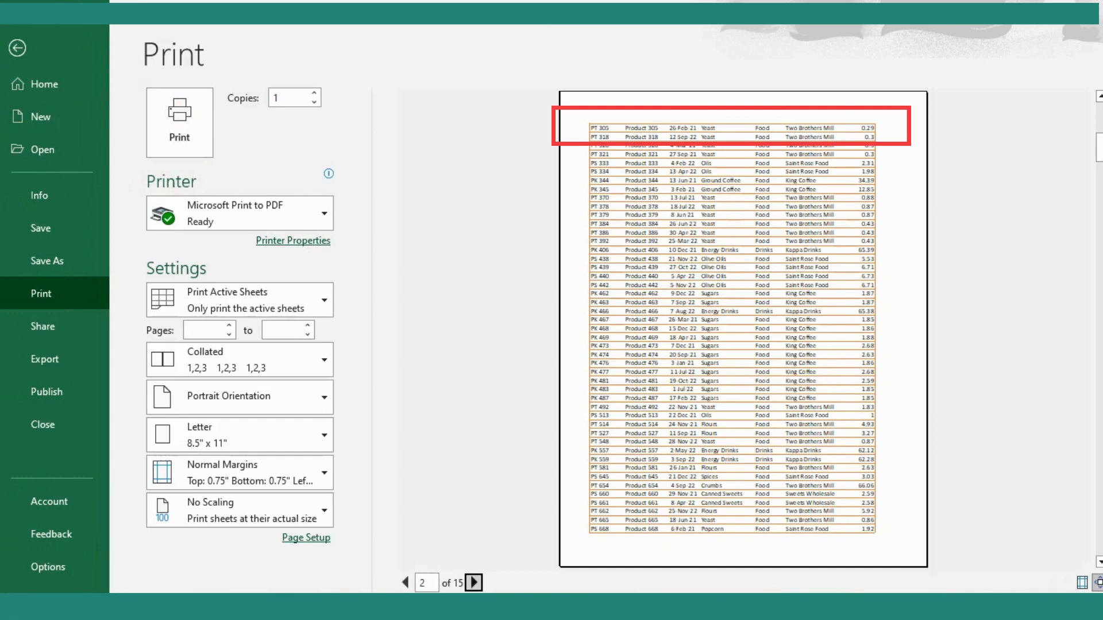
left_click(474, 583)
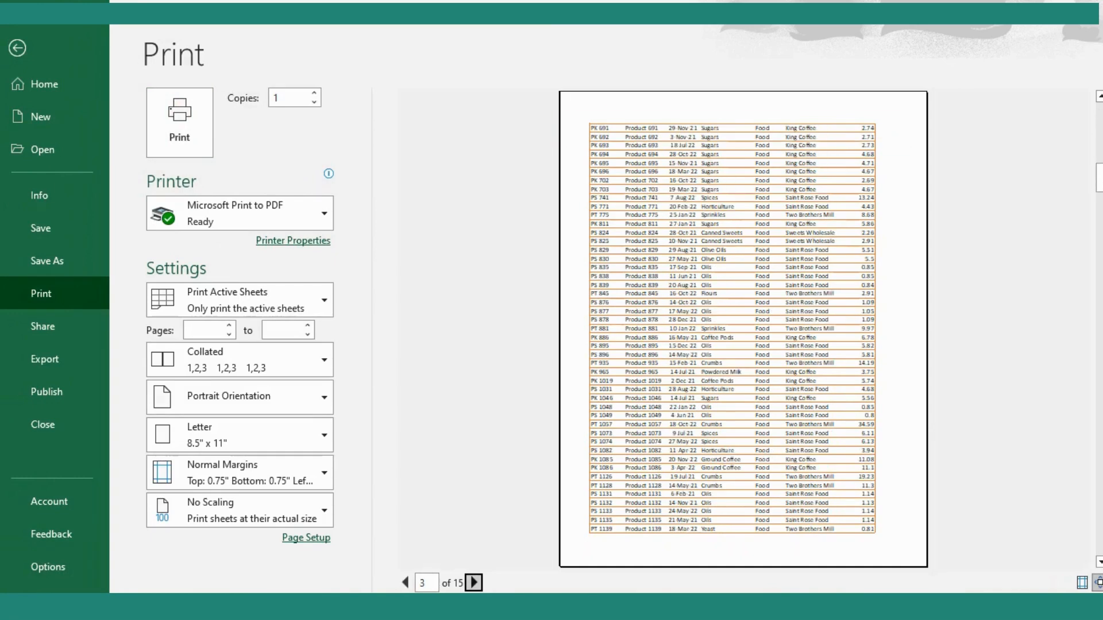
key("Escape")
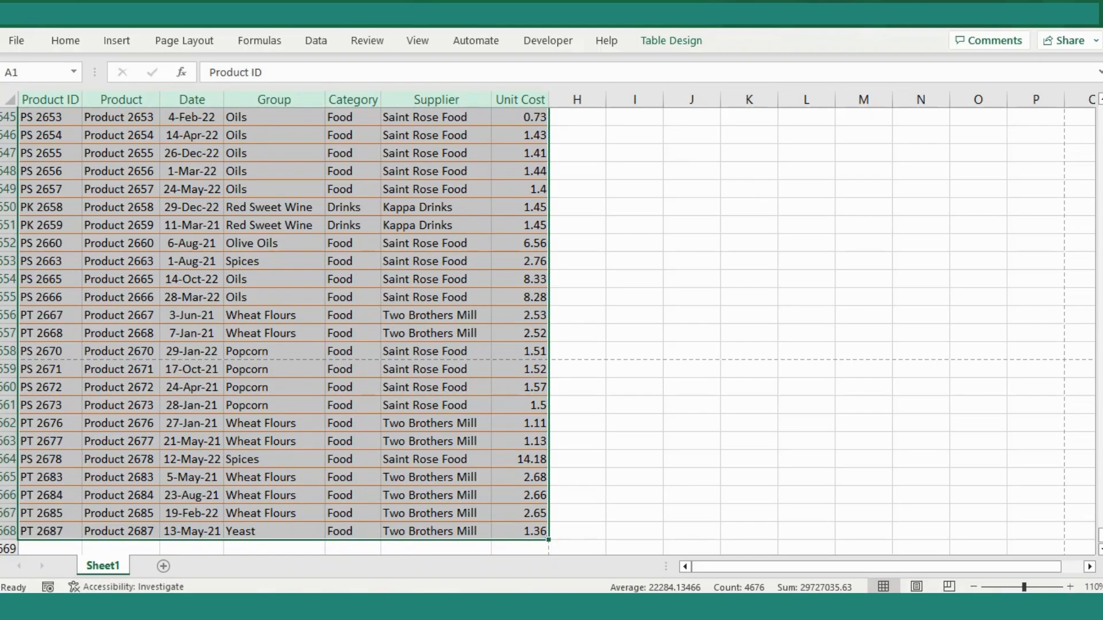
- Set the table's header row as the rows to repeat at top when printing the sheet
left_click(184, 40)
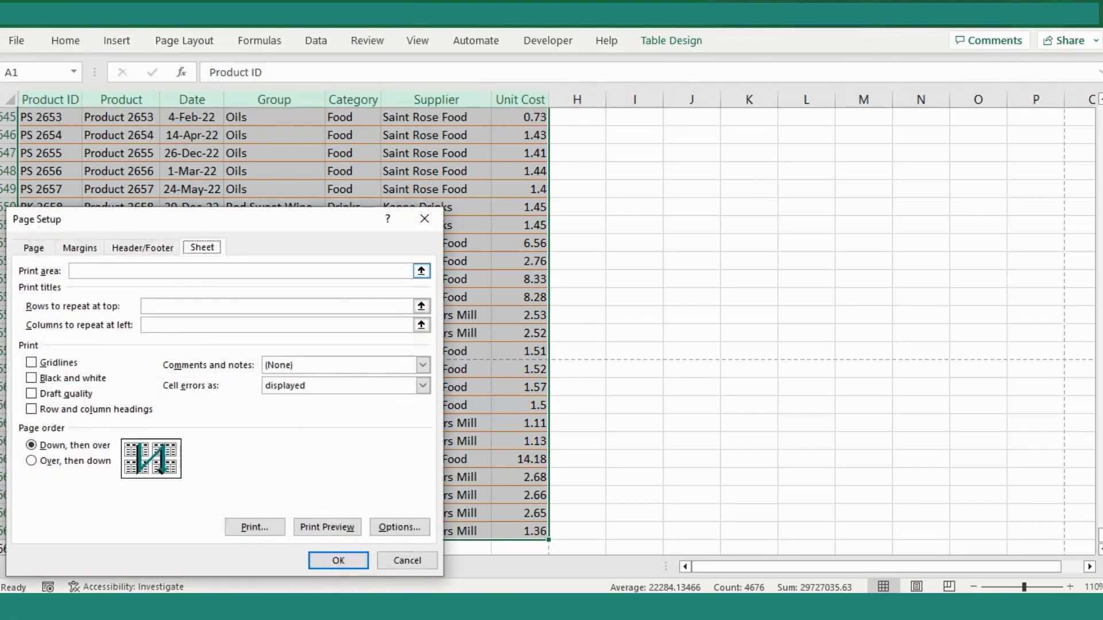
left_click_drag(270, 218, 450, 123)
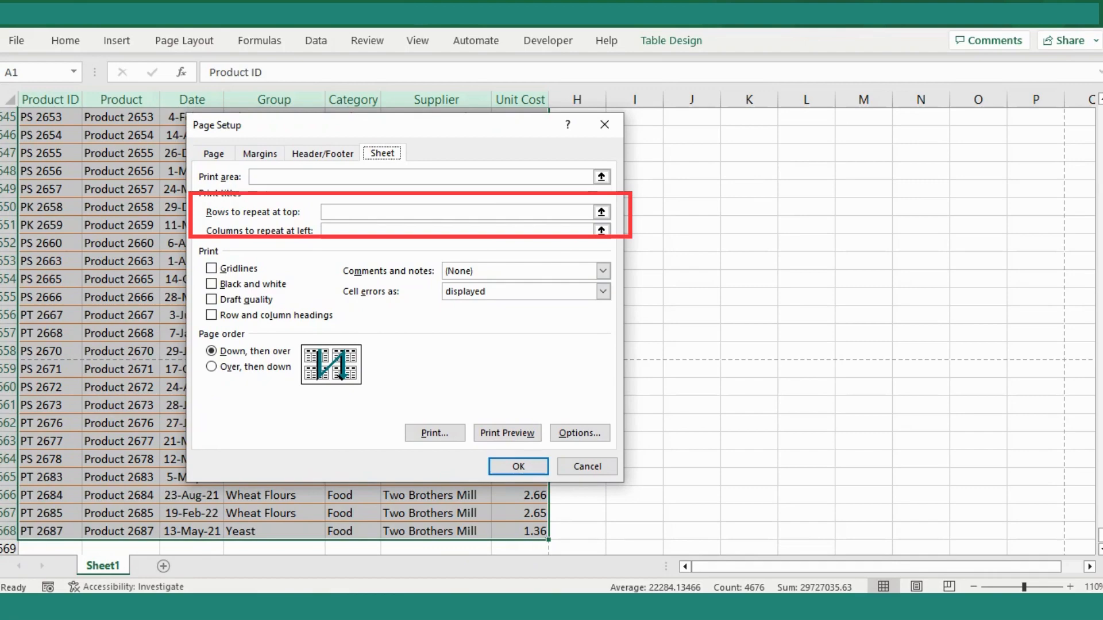
left_click(601, 212)
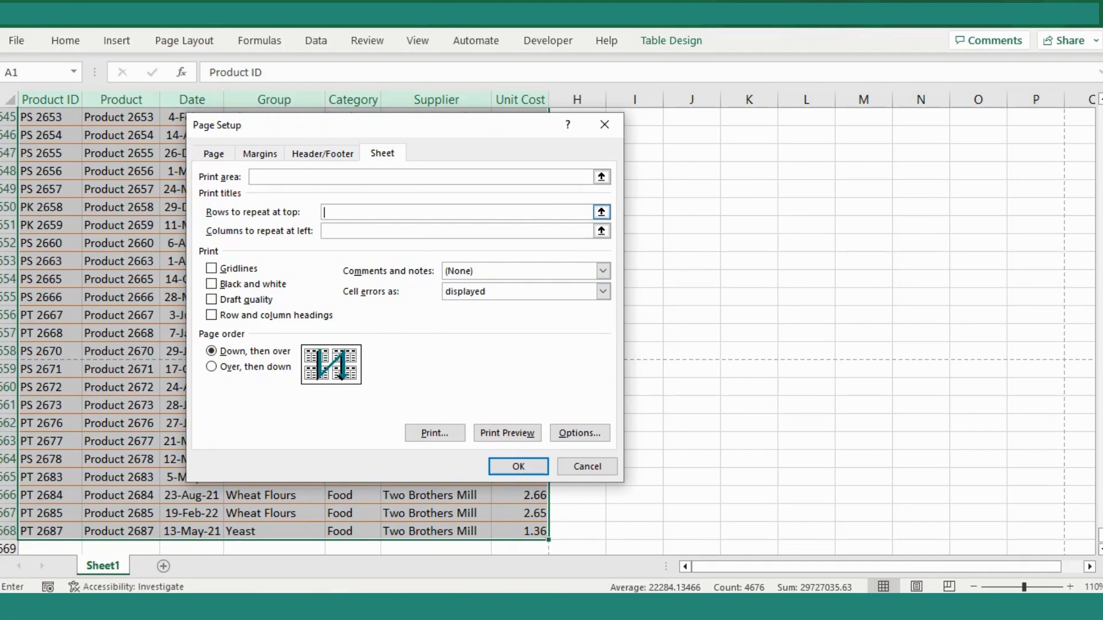
left_click(8, 135)
key("ctrl+Home")
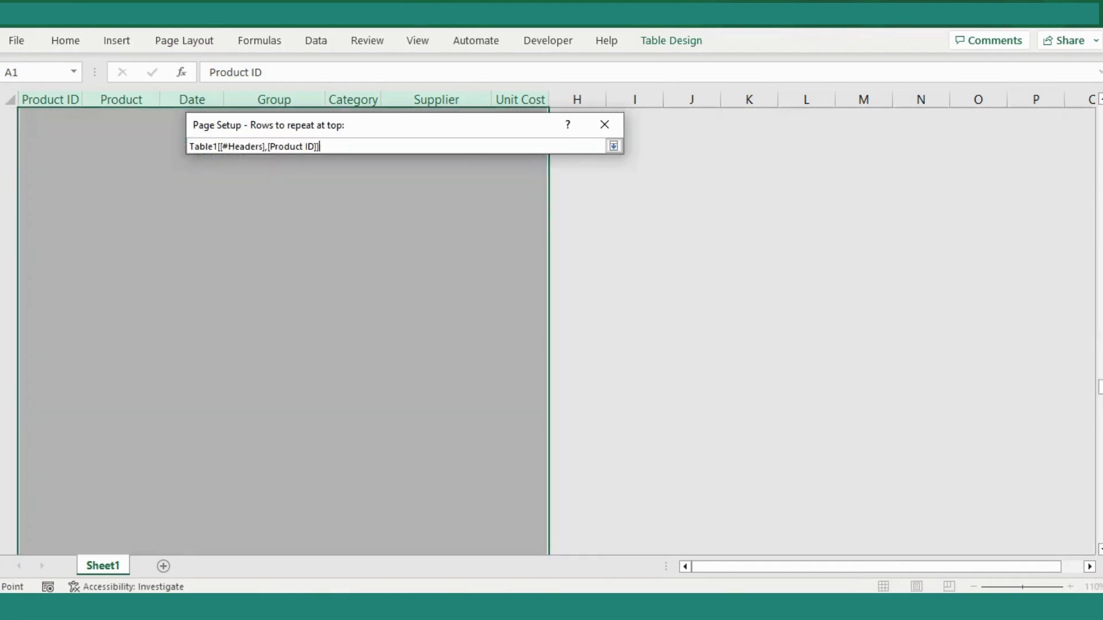
key("ctrl+shift+Right")
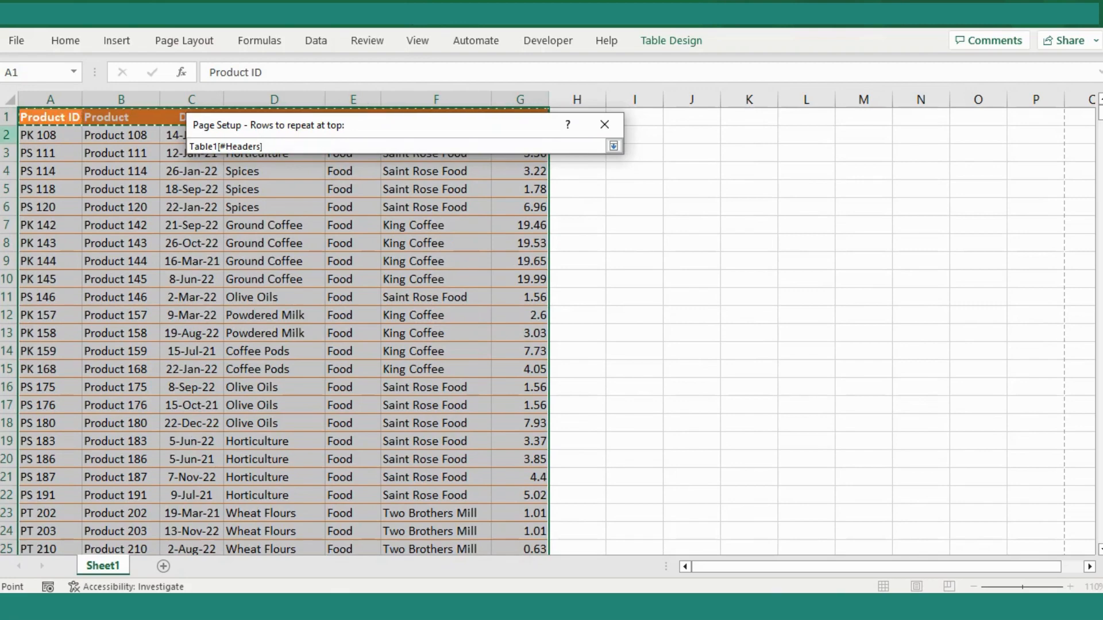
key("Return")
key("Return")
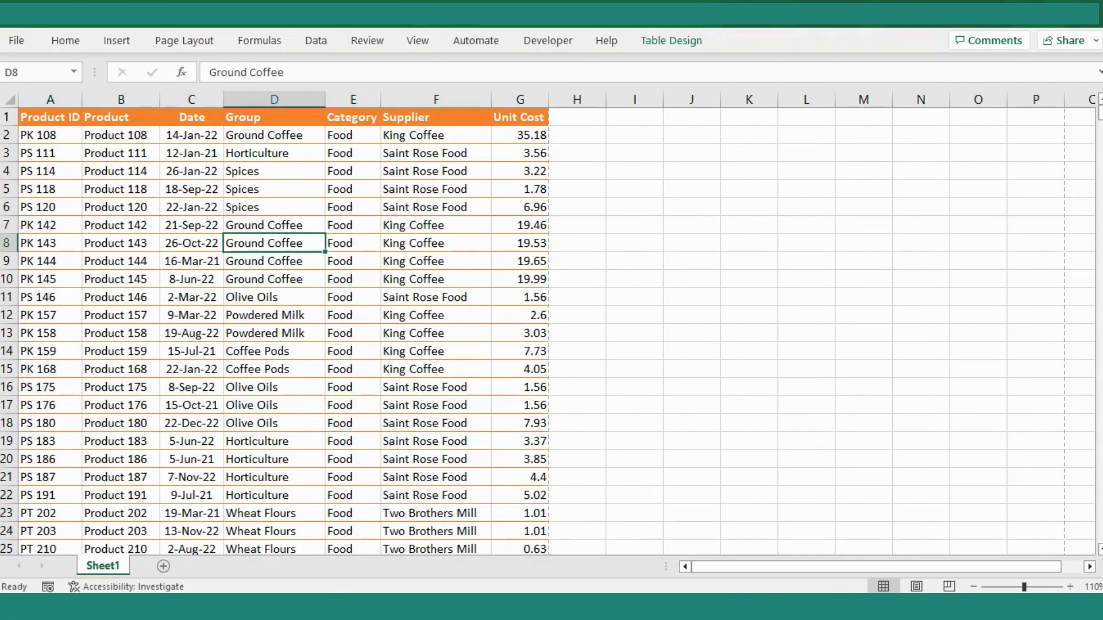
- Look through the print preview pages to check for the repeated header row
key("ctrl+p")
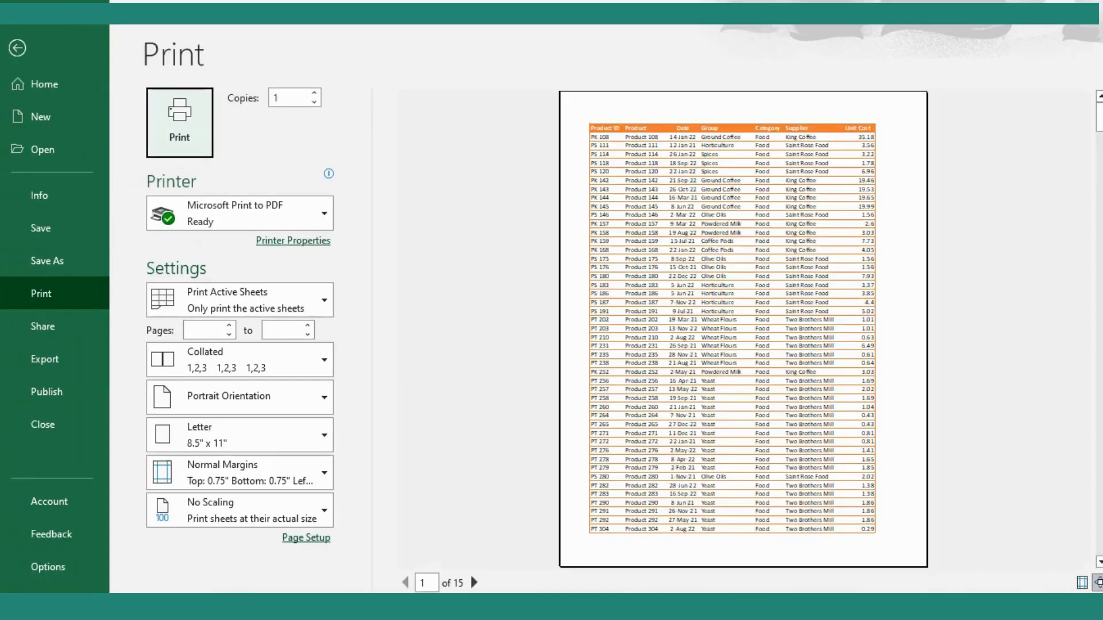
scroll(743, 329, "down", 1)
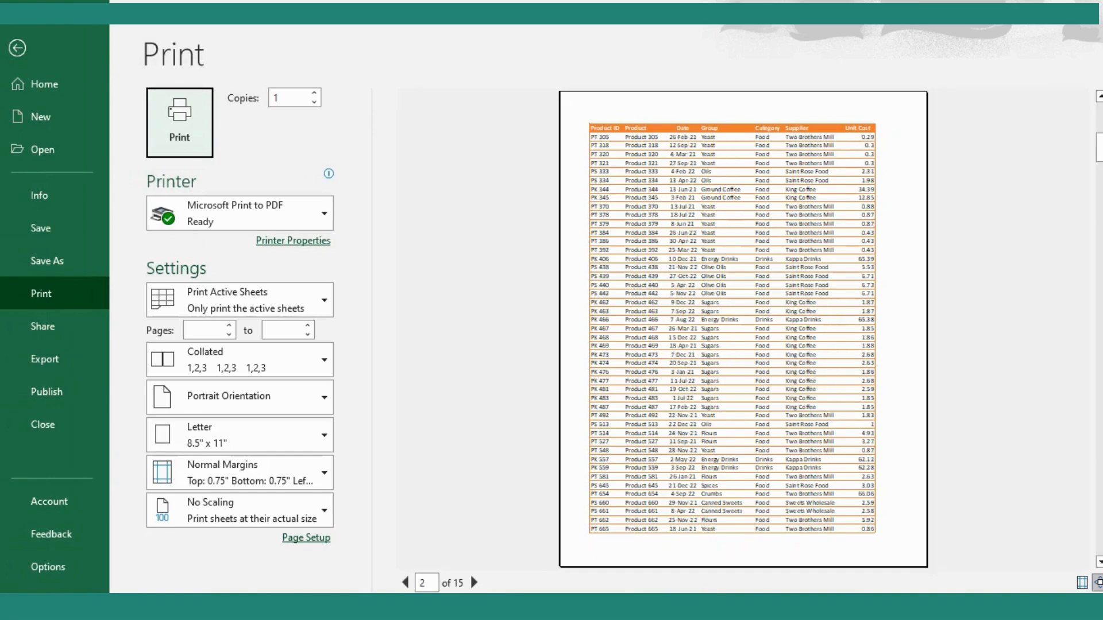
scroll(743, 329, "down", 4)
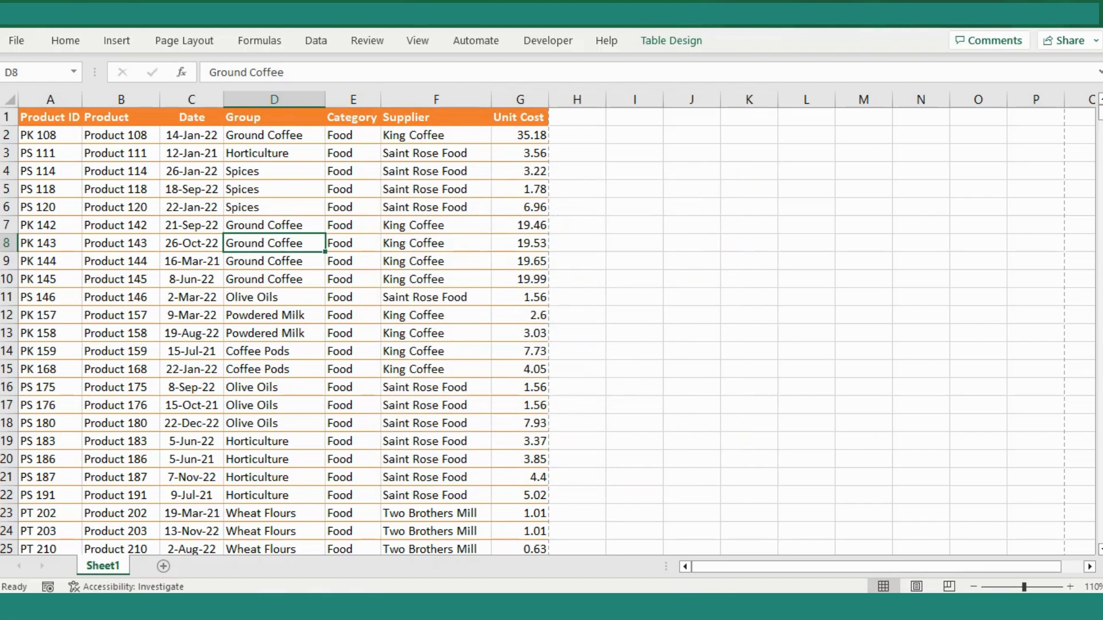
- Set the table range A8:G14 as the sheet's print area and check it in the print preview
left_click(191, 243)
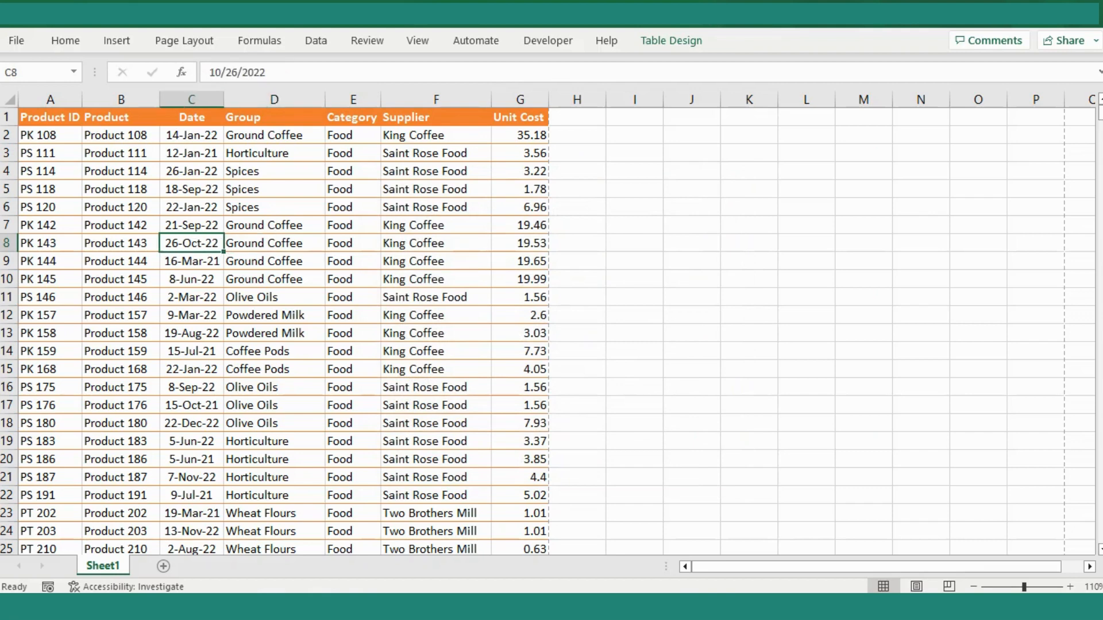
key("Home")
key("shift+Down")
key("shift+Down")
key("shift+Down")
key("shift+Down")
key("shift+Down")
key("shift+Down")
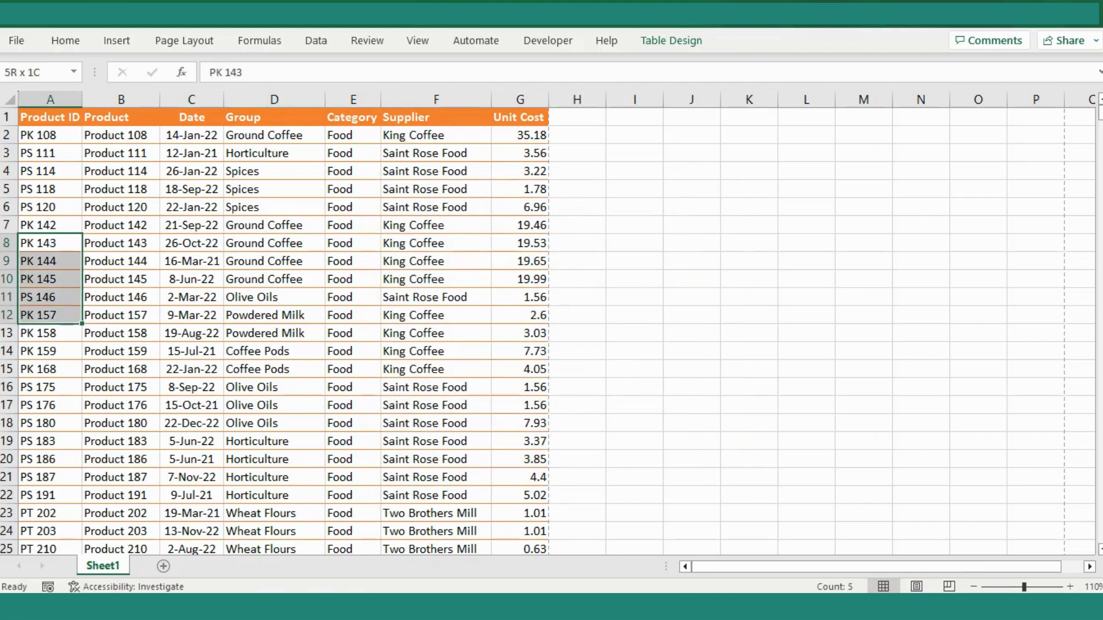
key("shift+Right")
key("shift+Right")
key("shift+Right")
key("shift+Right")
key("shift+Right")
key("shift+Right")
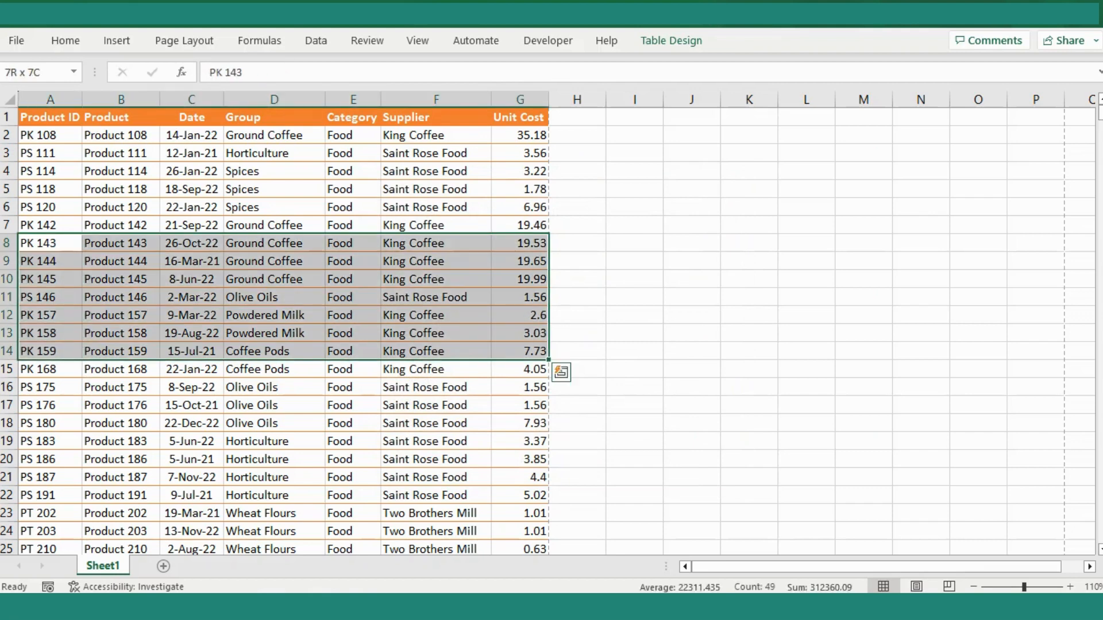
key("ctrl+p")
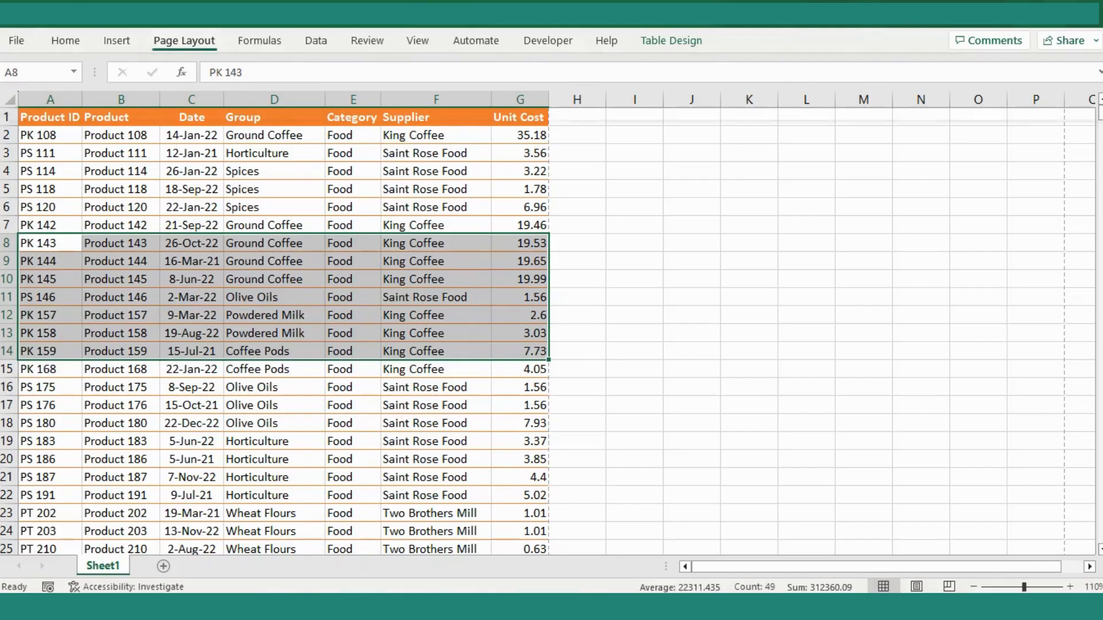
left_click(184, 40)
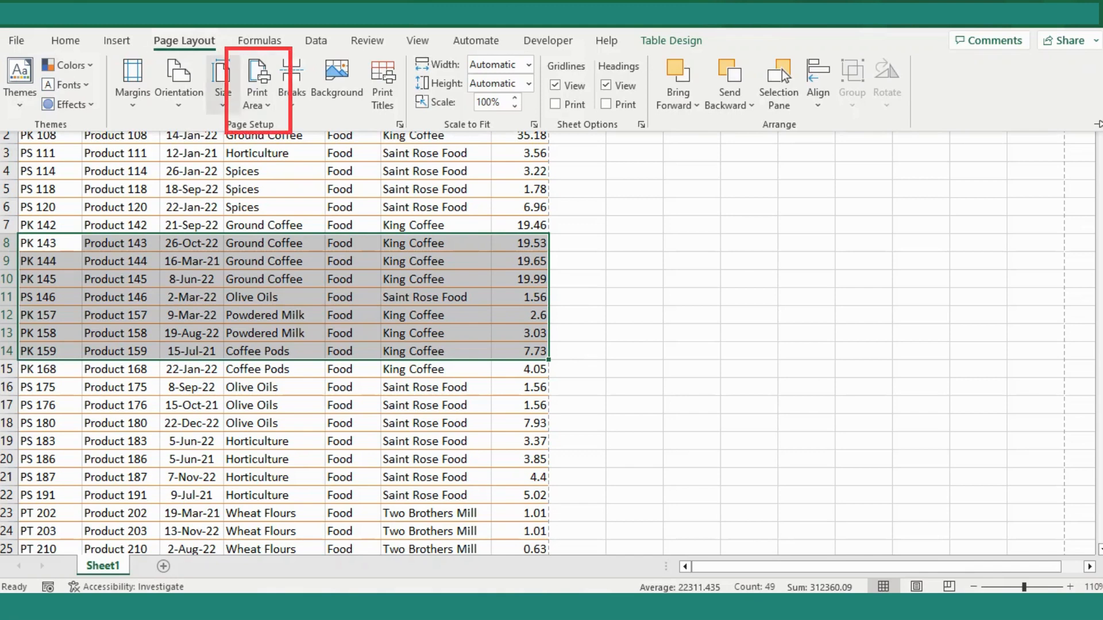
left_click(258, 92)
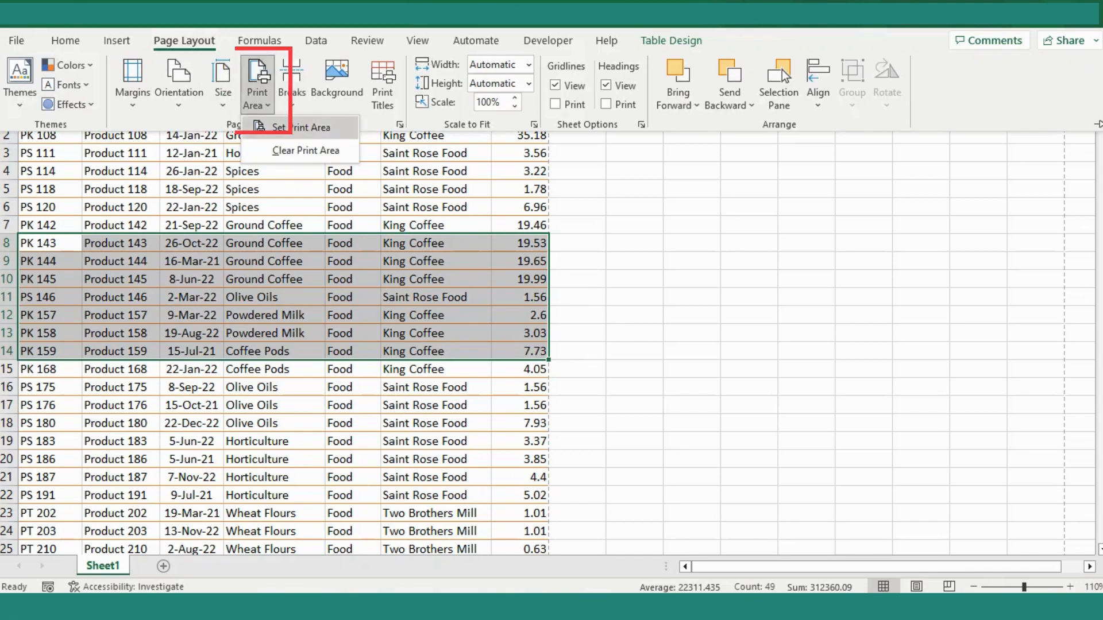
left_click(304, 126)
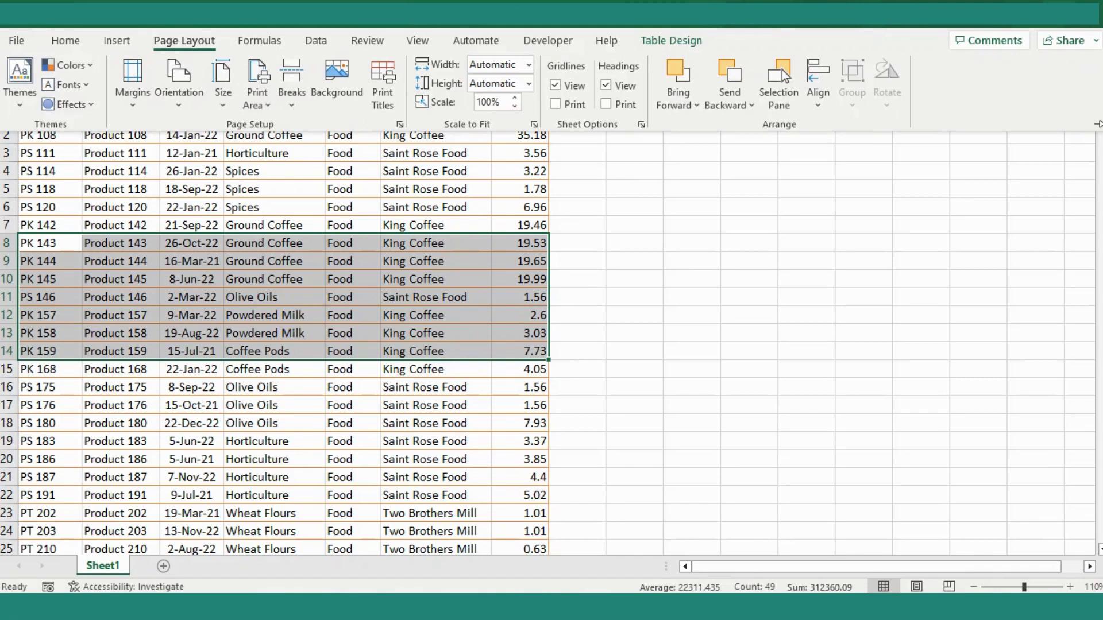
key("ctrl+p")
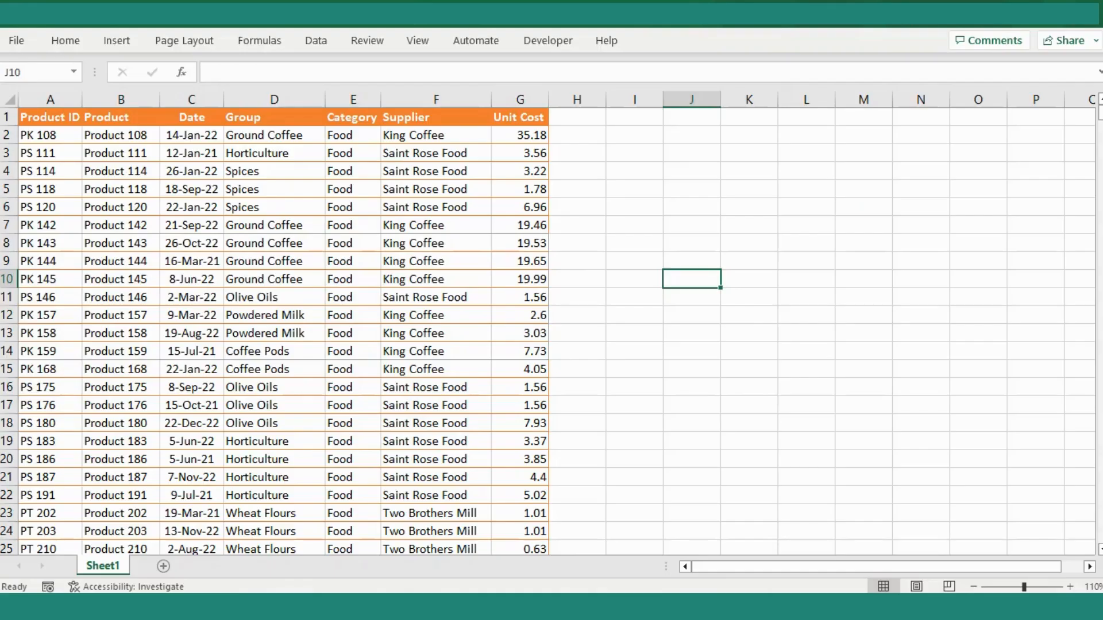
left_click_drag(50, 225, 520, 352)
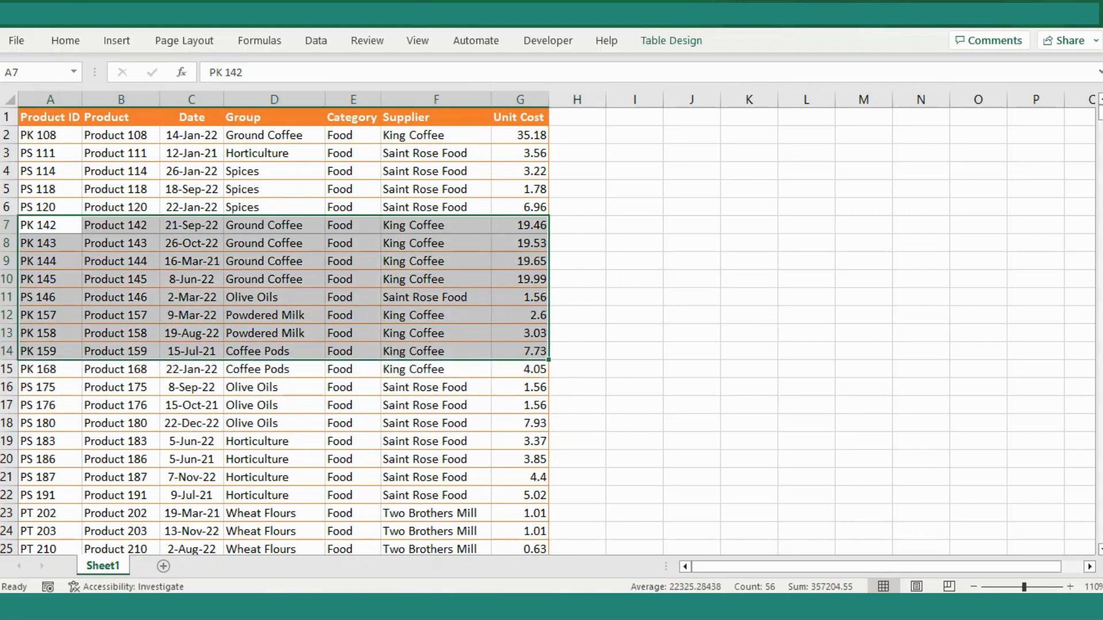
left_click(735, 330)
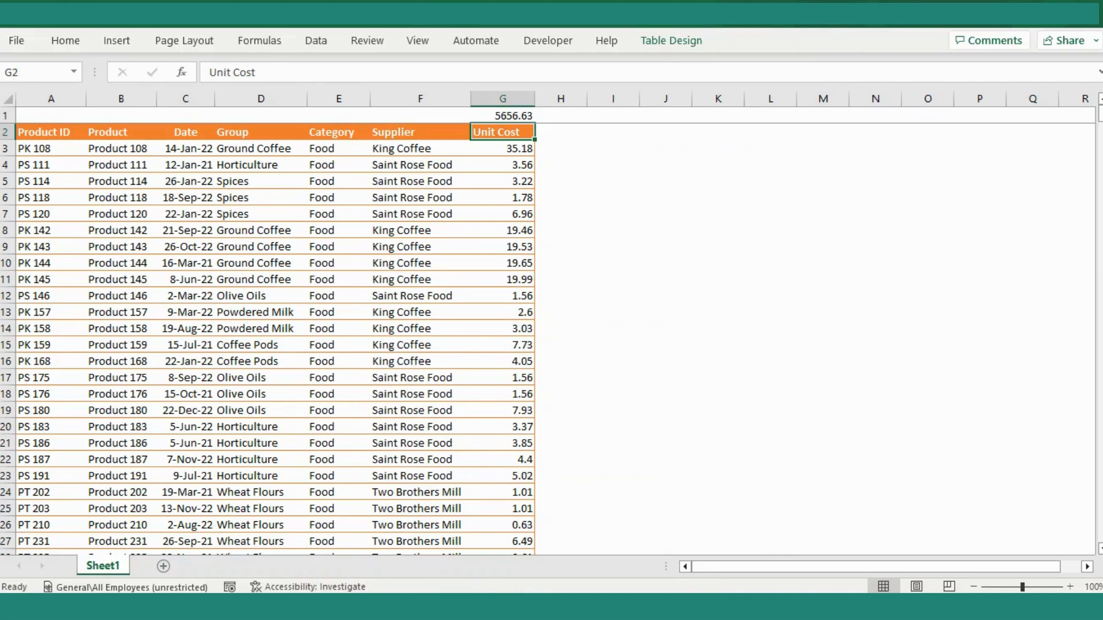
- Insert a PivotTable on a new worksheet from the whole product table, including its header row
key("ctrl+Left")
key("ctrl+shift+Right")
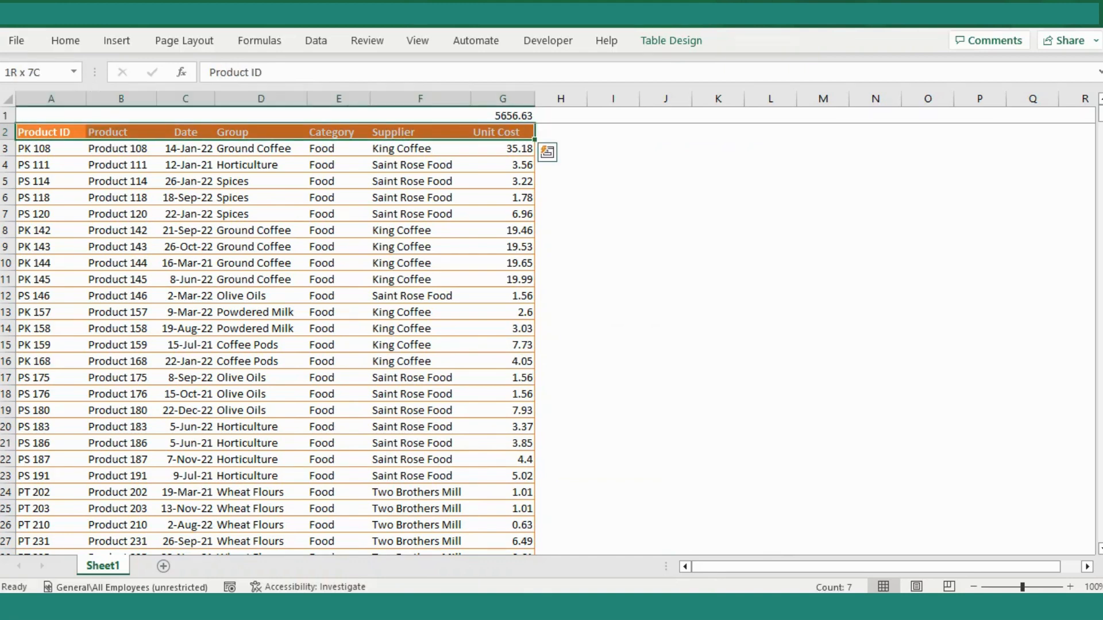
key("ctrl+shift+Down")
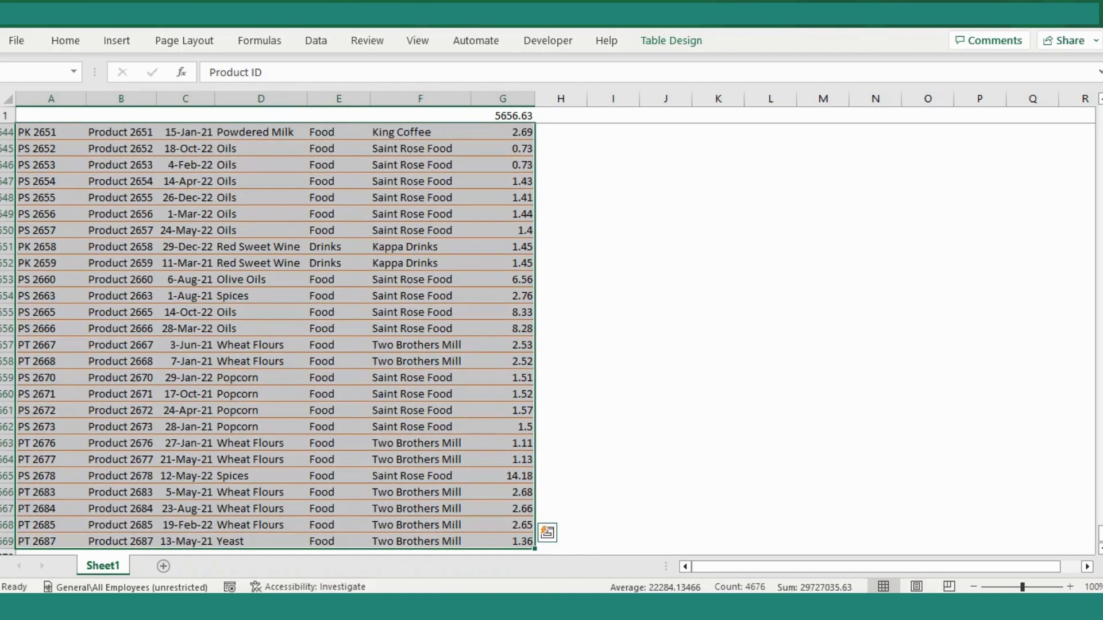
key("alt")
key("n")
key("v")
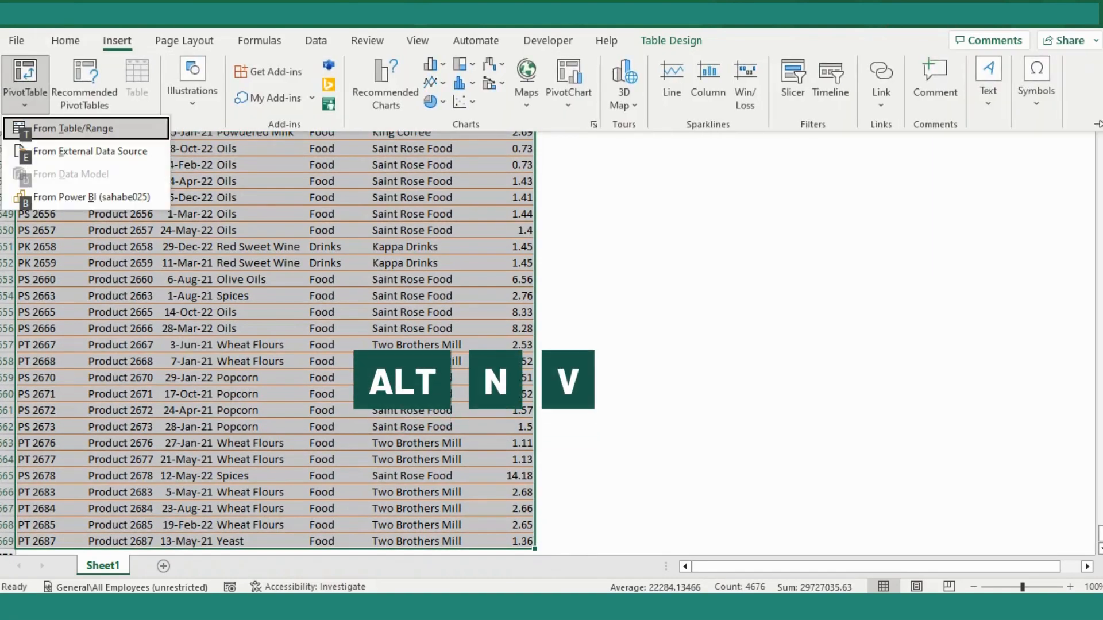
key("t")
key("Return")
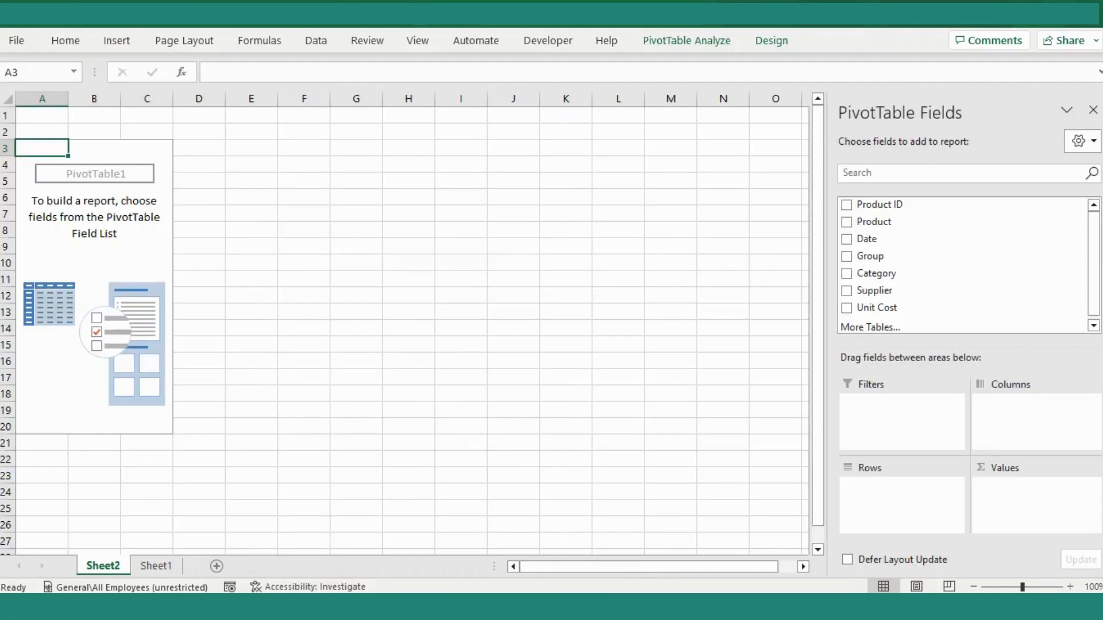
- Build the PivotTable with Supplier as filter, Product, Category and Group as rows, and Unit Cost as summed values
left_click(95, 230)
scroll(962, 304, "down", 1)
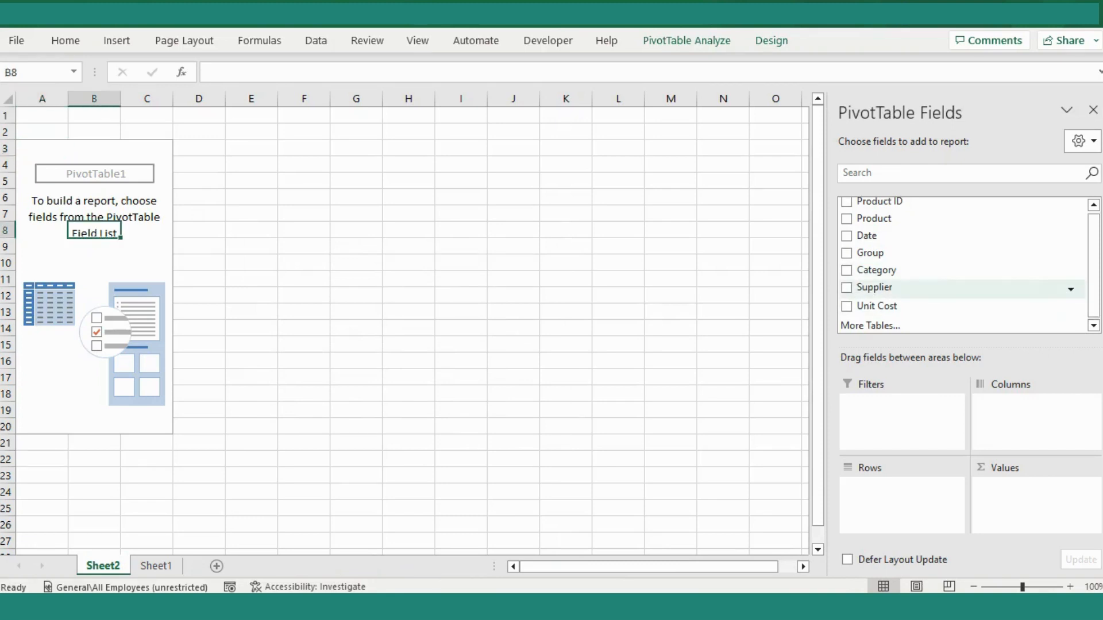
left_click_drag(874, 288, 897, 423)
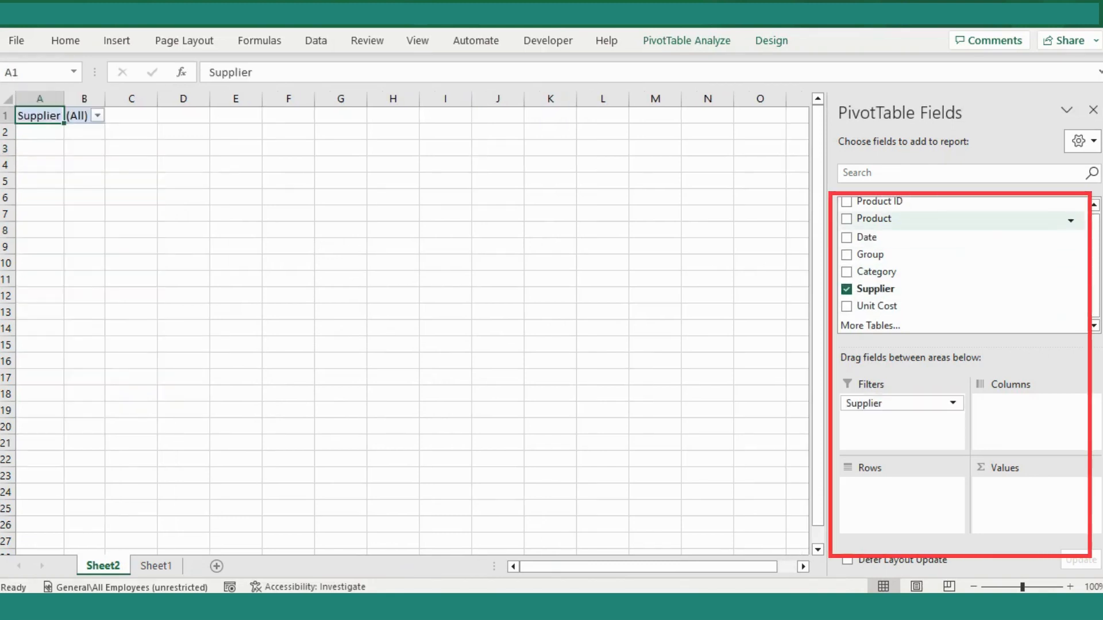
left_click_drag(874, 218, 899, 488)
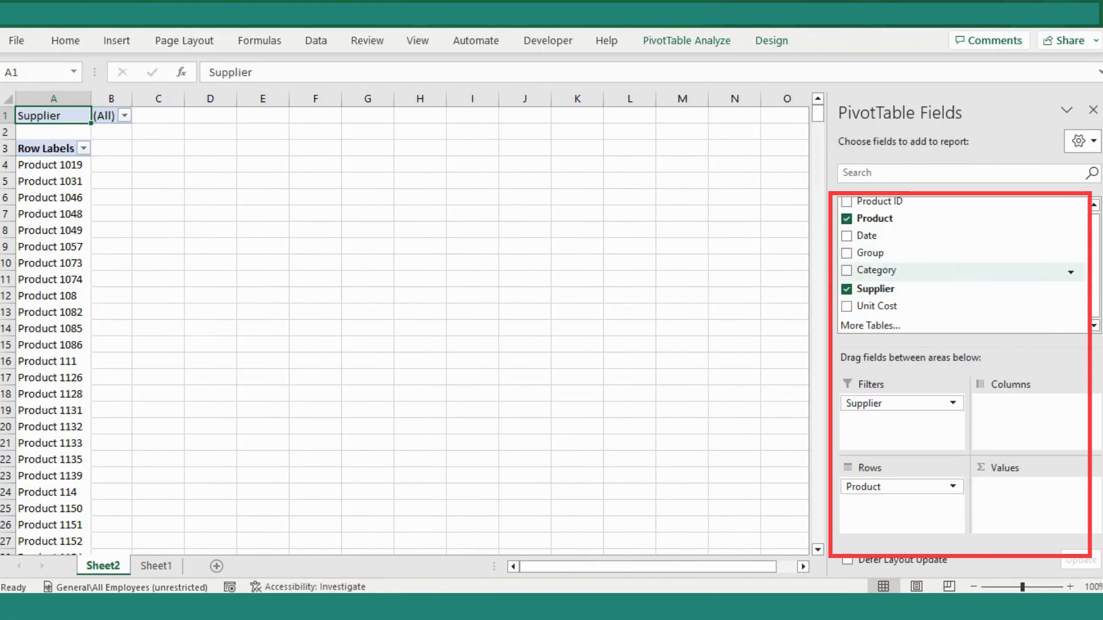
left_click_drag(876, 270, 899, 499)
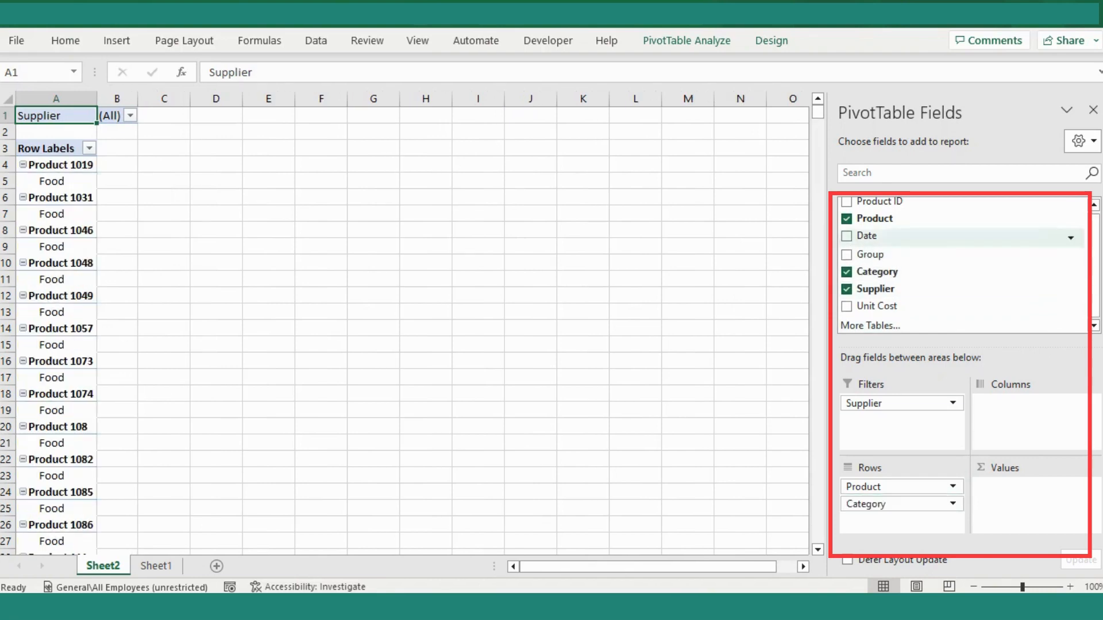
left_click_drag(870, 254, 900, 514)
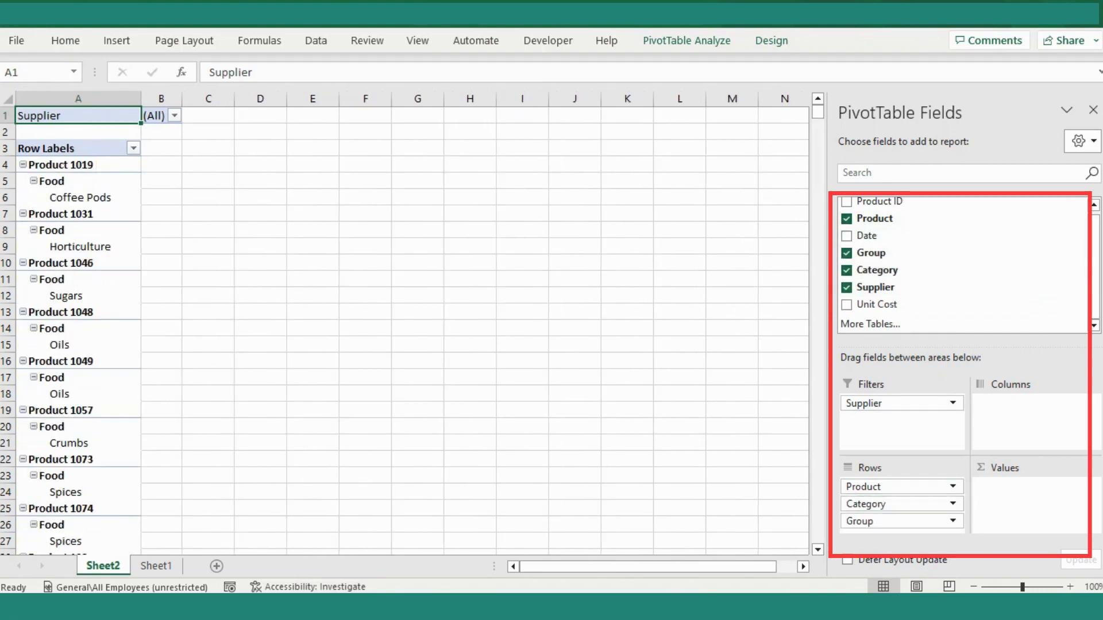
left_click_drag(877, 305, 1028, 495)
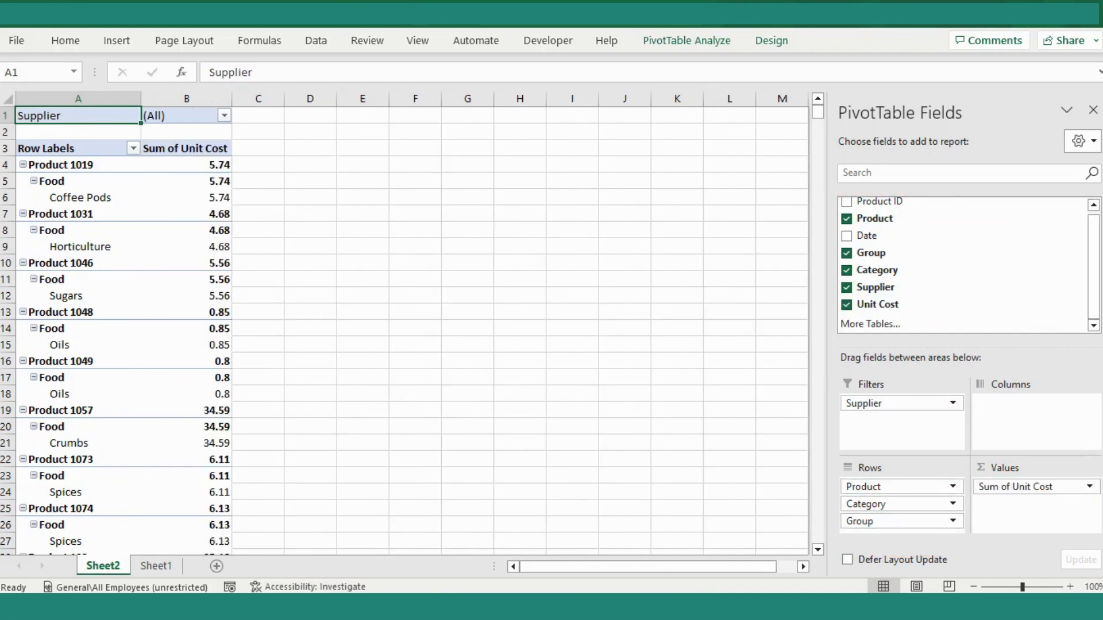
- Turn on the Classic PivotTable layout in the PivotTable's display options
right_click(76, 198)
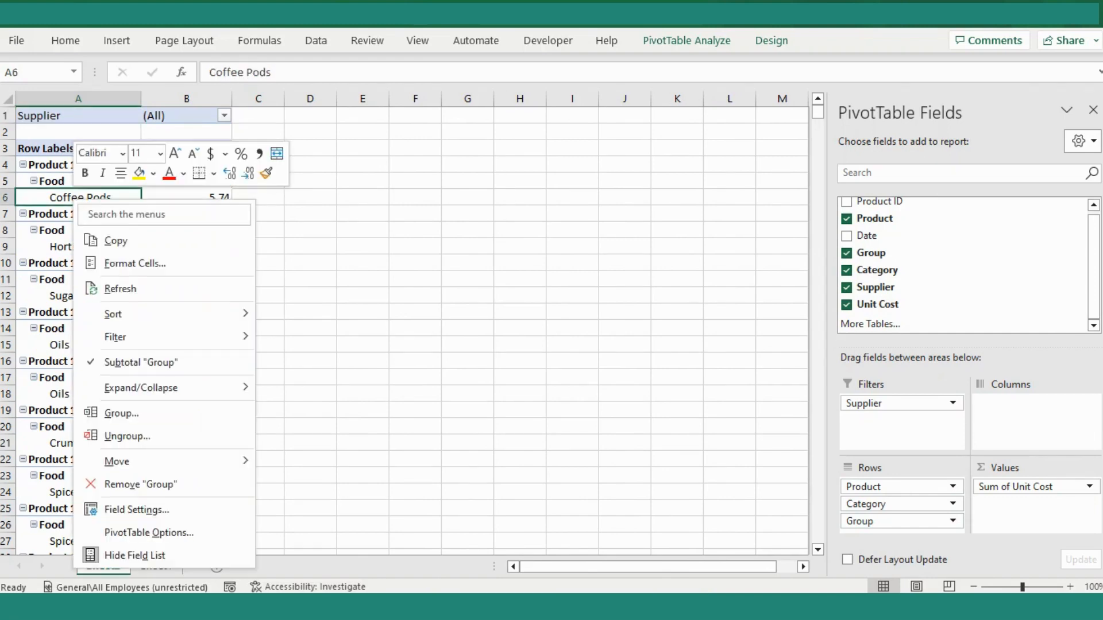
left_click(148, 533)
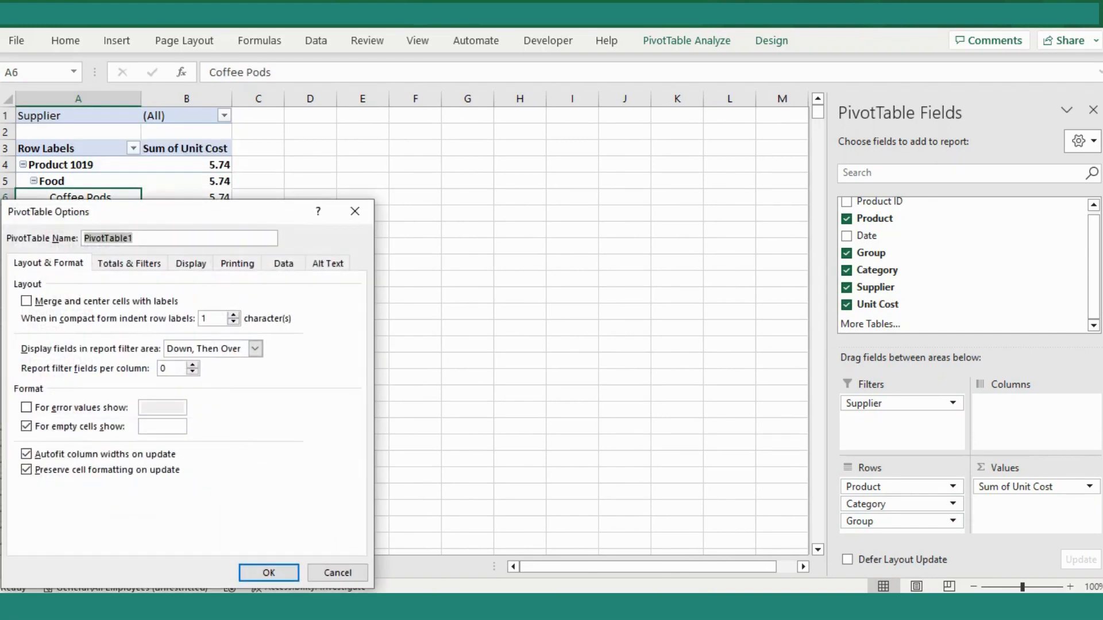
left_click(191, 264)
left_click(27, 385)
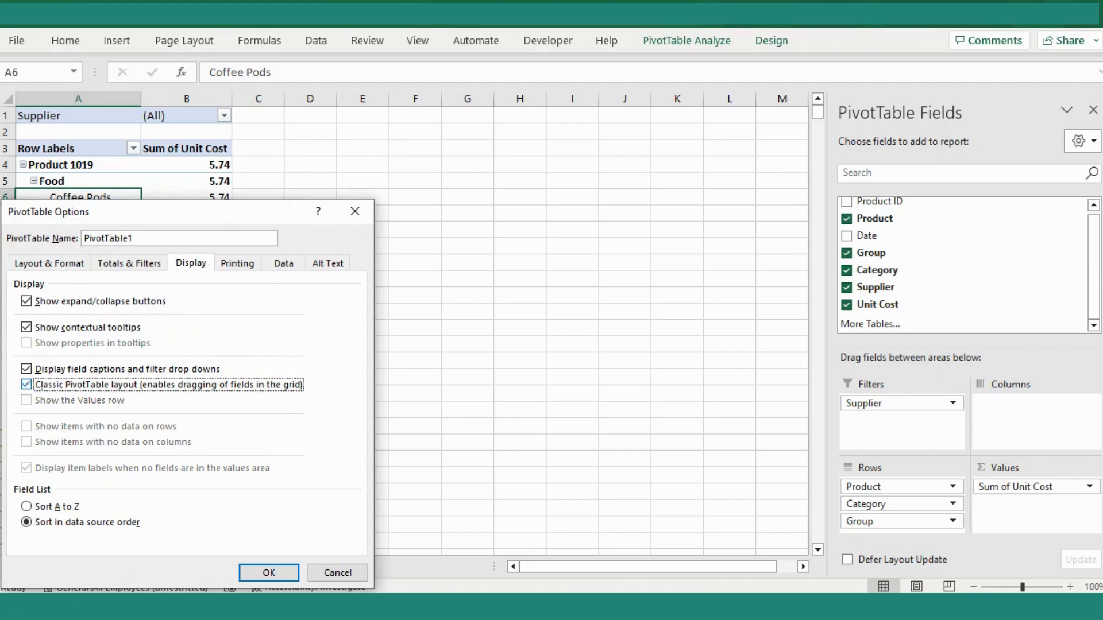
left_click(268, 572)
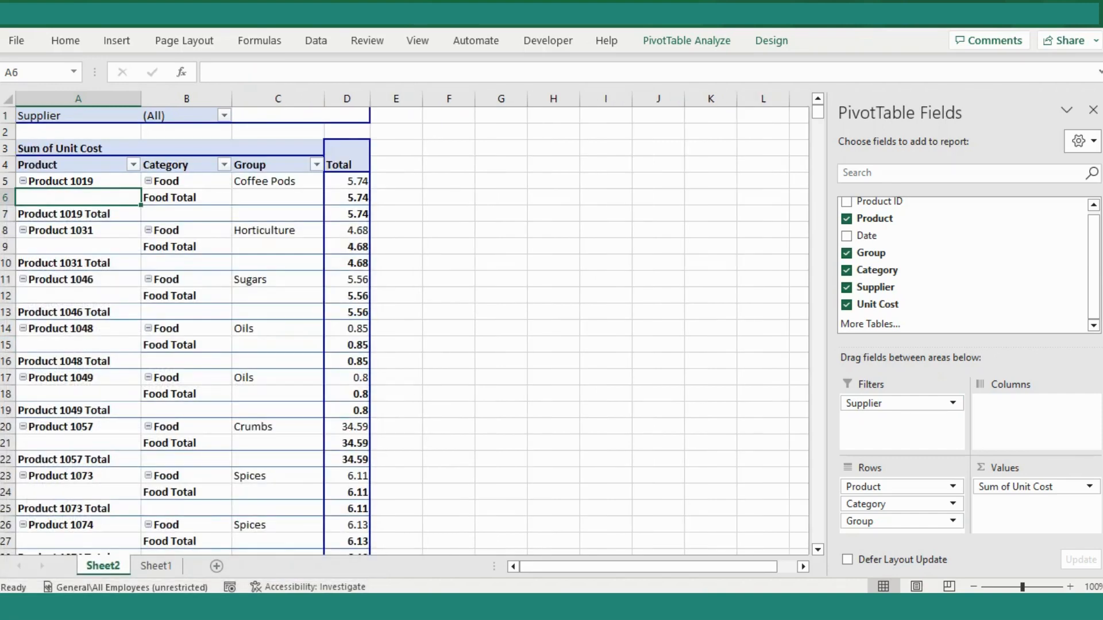
- Remove the Product and Category subtotals from the PivotTable and deselect it
left_click(186, 263)
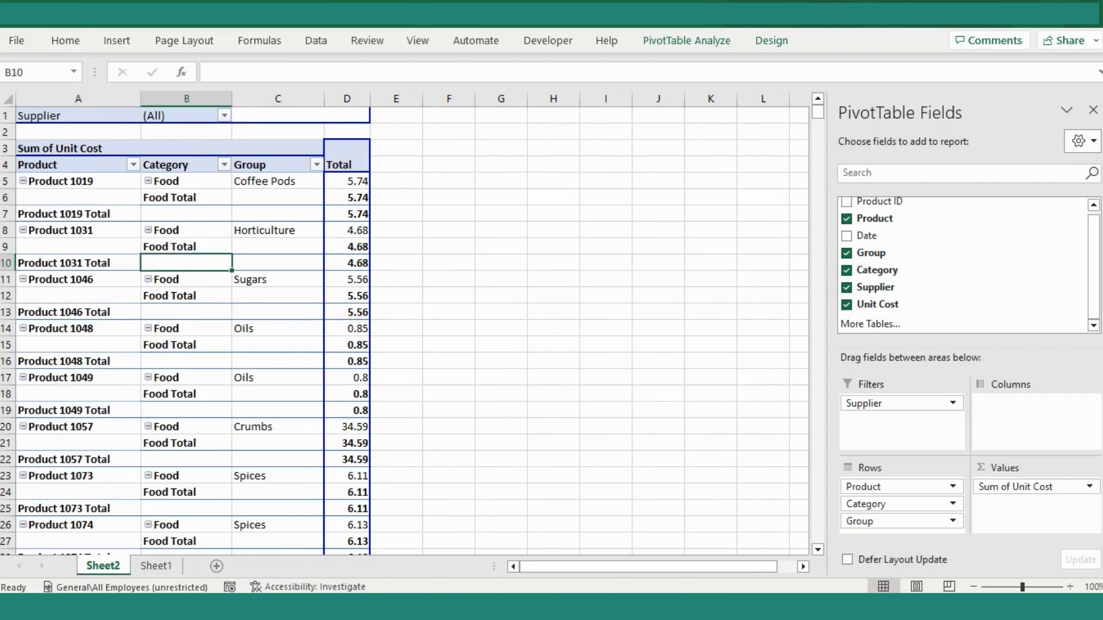
right_click(74, 197)
left_click(143, 360)
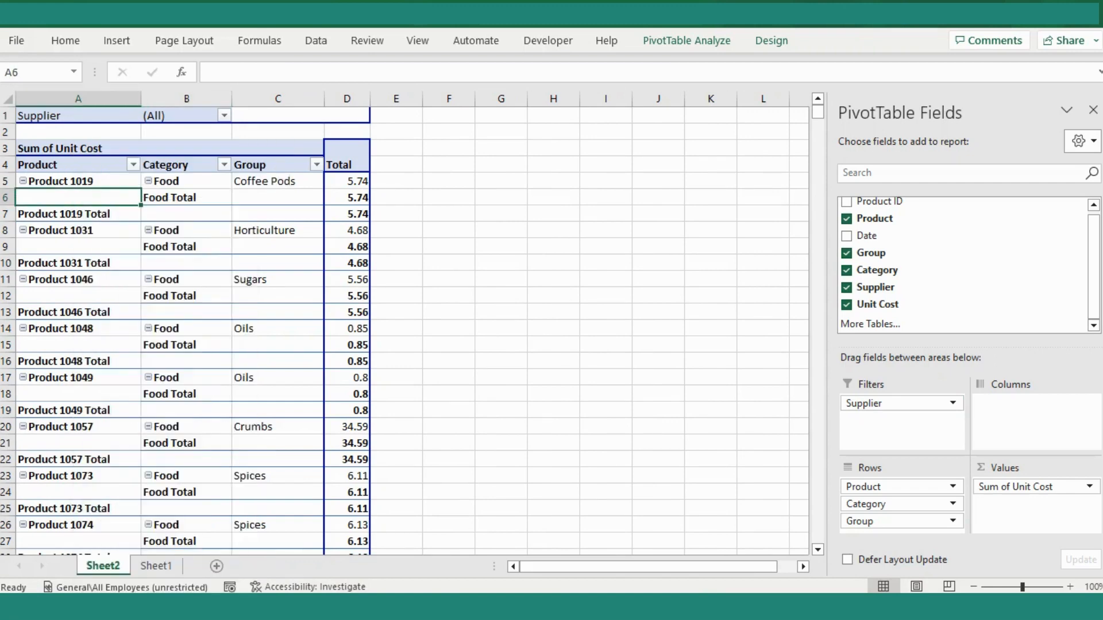
right_click(182, 214)
left_click(241, 361)
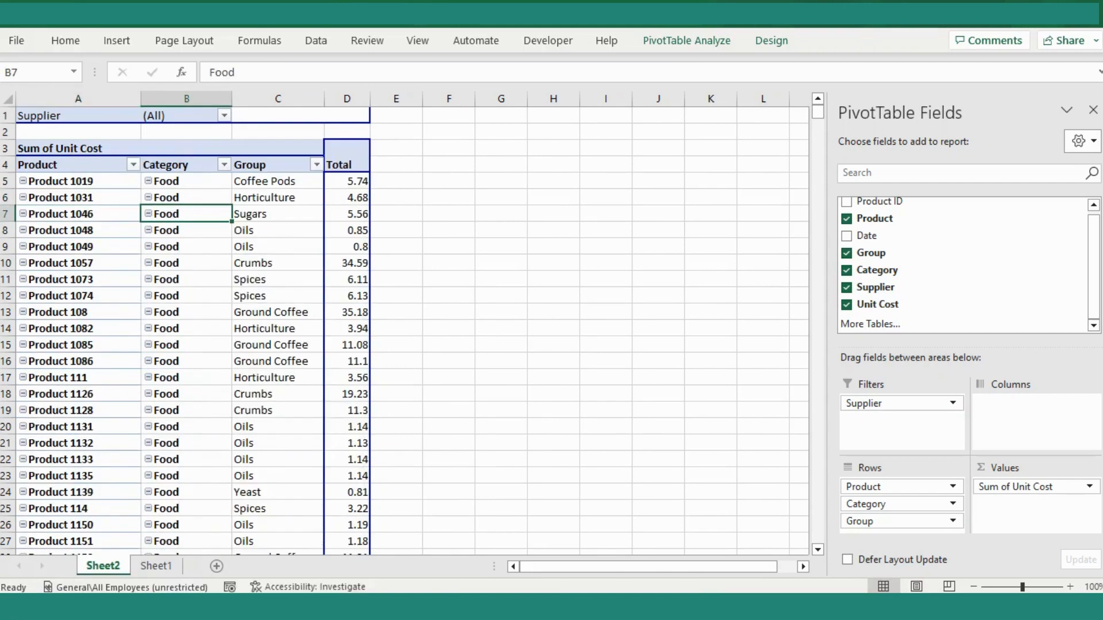
right_click(281, 231)
left_click(500, 312)
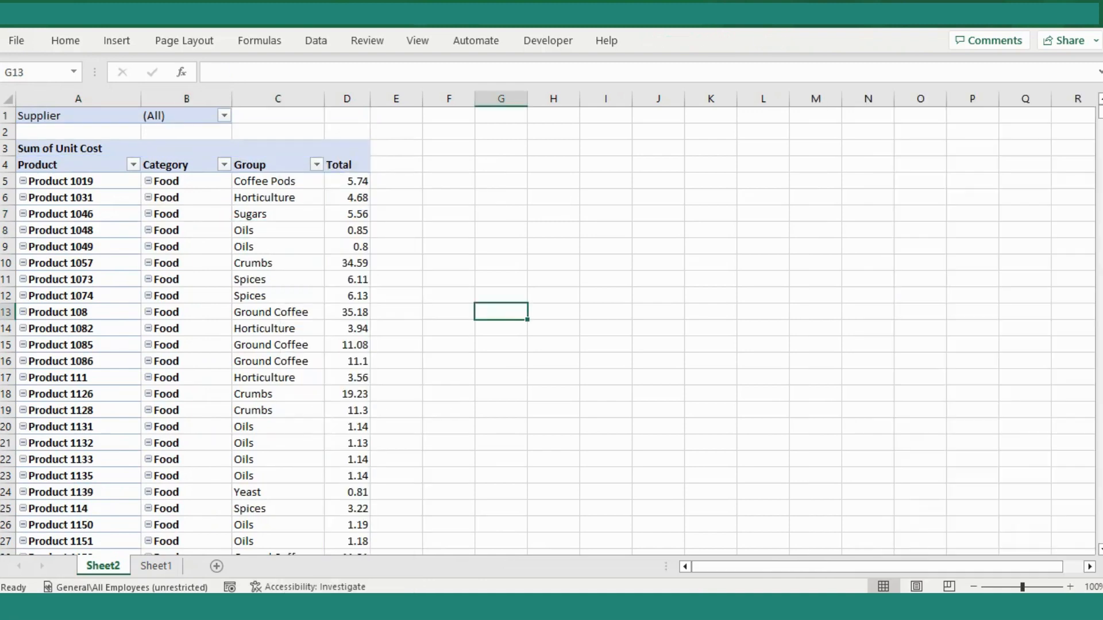
- Examine the supplier choices offered by the PivotTable's Supplier report filter
left_click(224, 116)
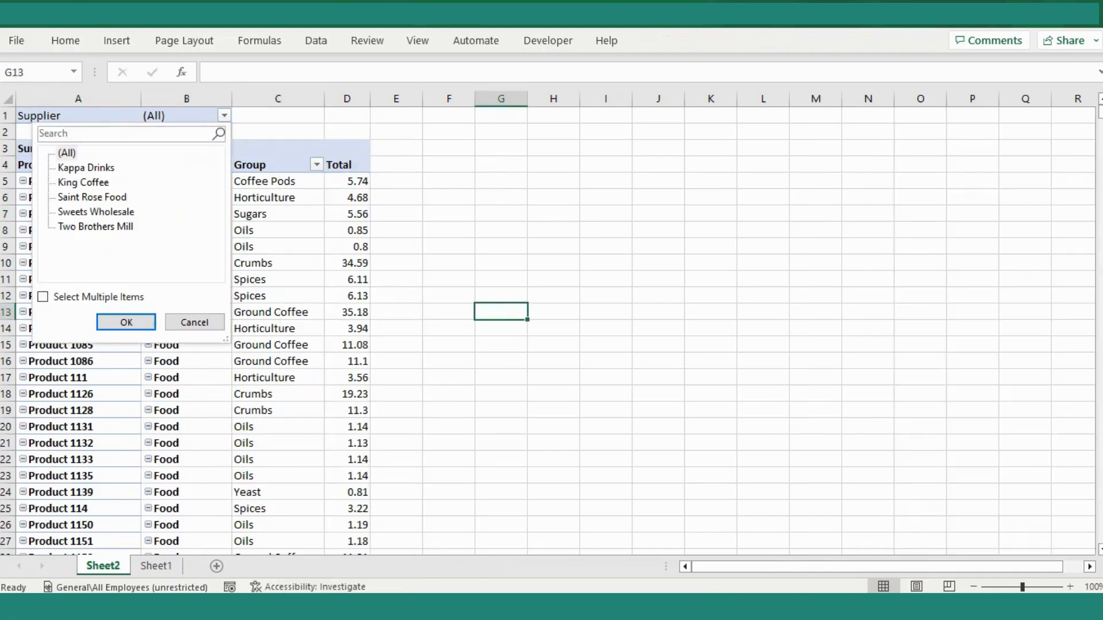
left_click(43, 297)
left_click(126, 322)
left_click(278, 264)
left_click(501, 345)
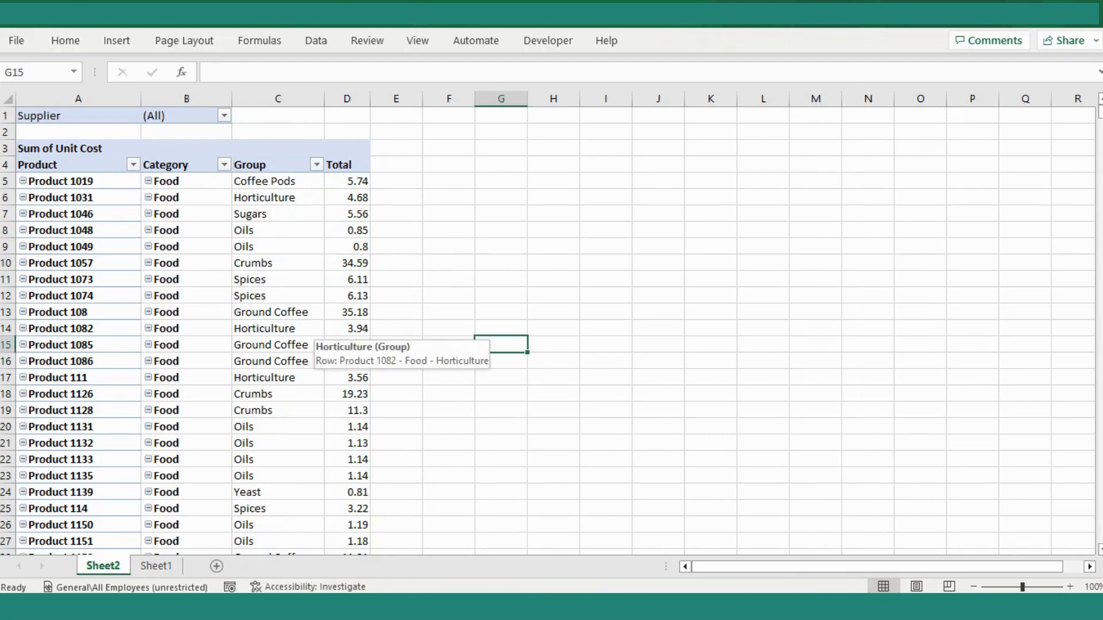
- Apply a light blue table style with a black header to the PivotTable
left_click(78, 247)
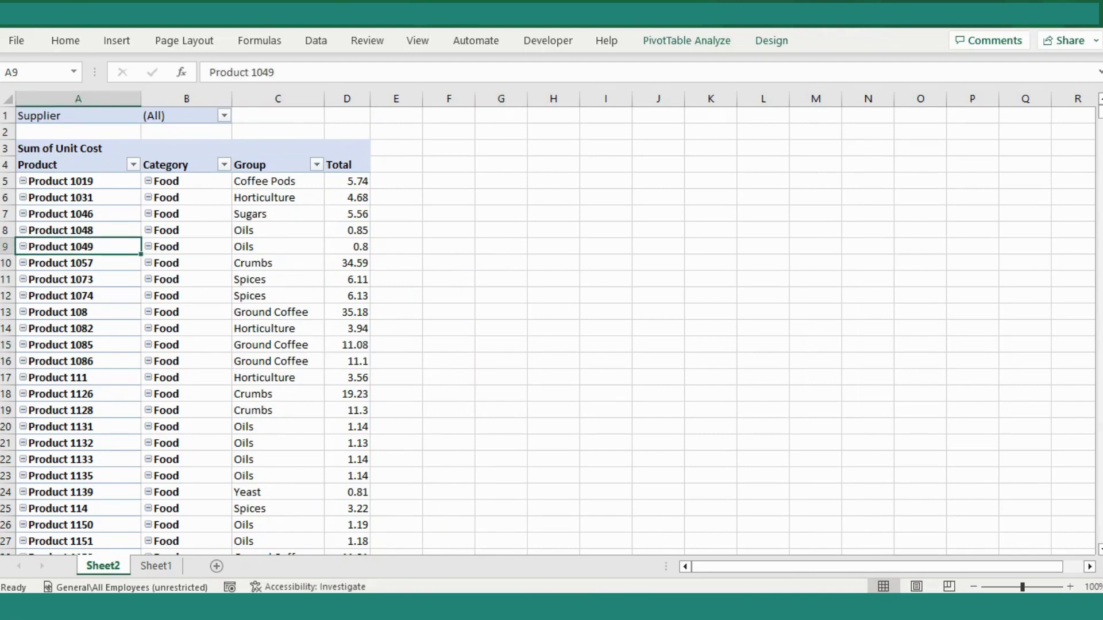
left_click(66, 41)
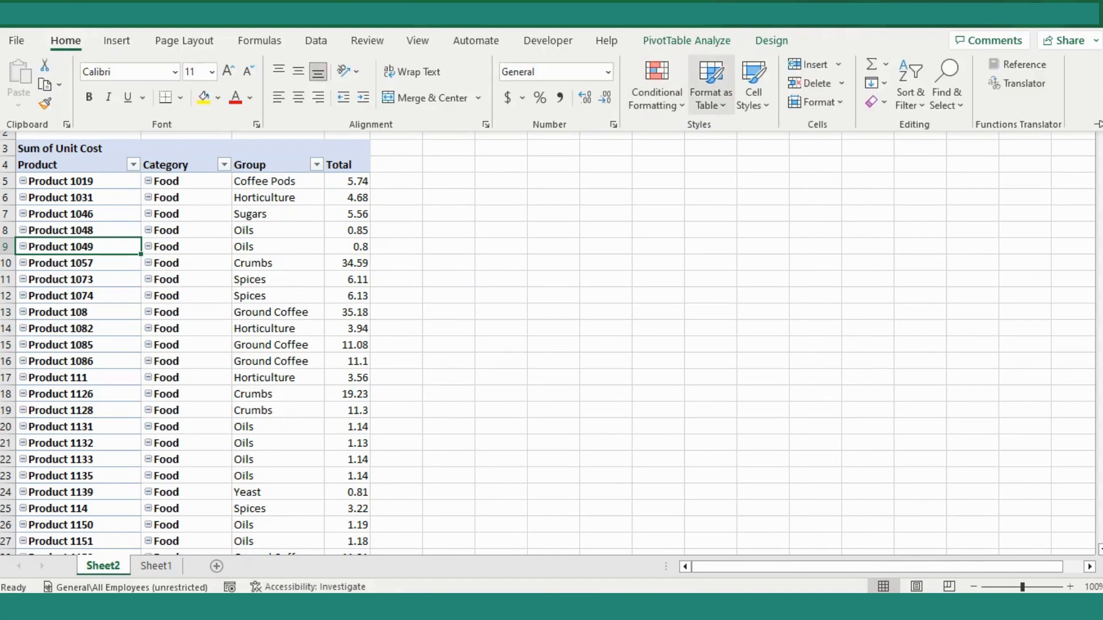
left_click(711, 86)
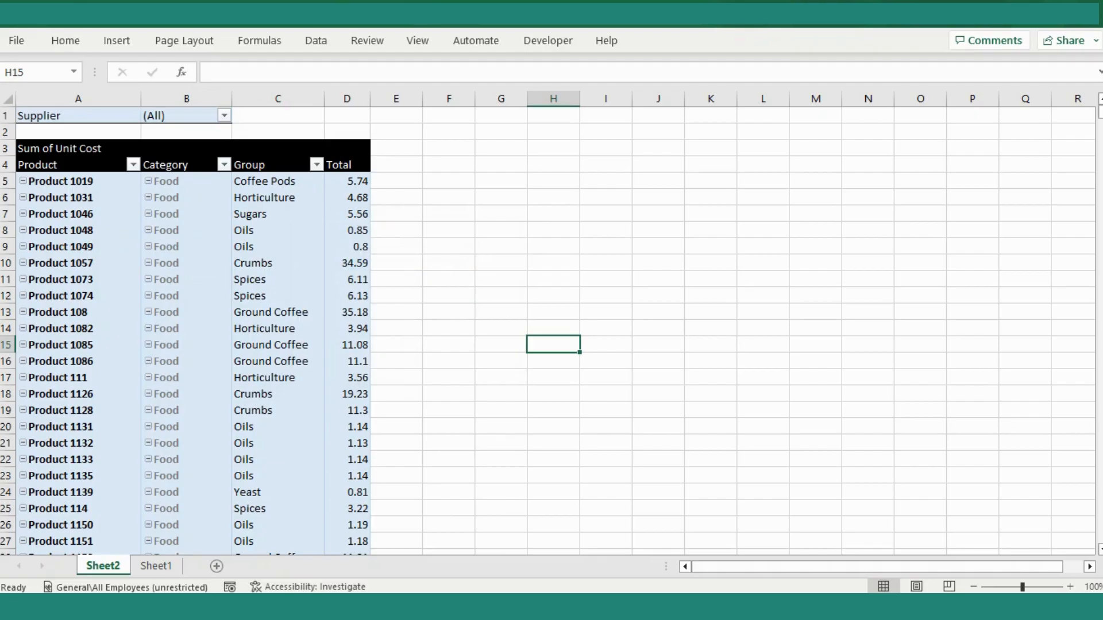
- Generate a separate report filter page for each supplier from the PivotTable's Supplier filter
left_click(186, 115)
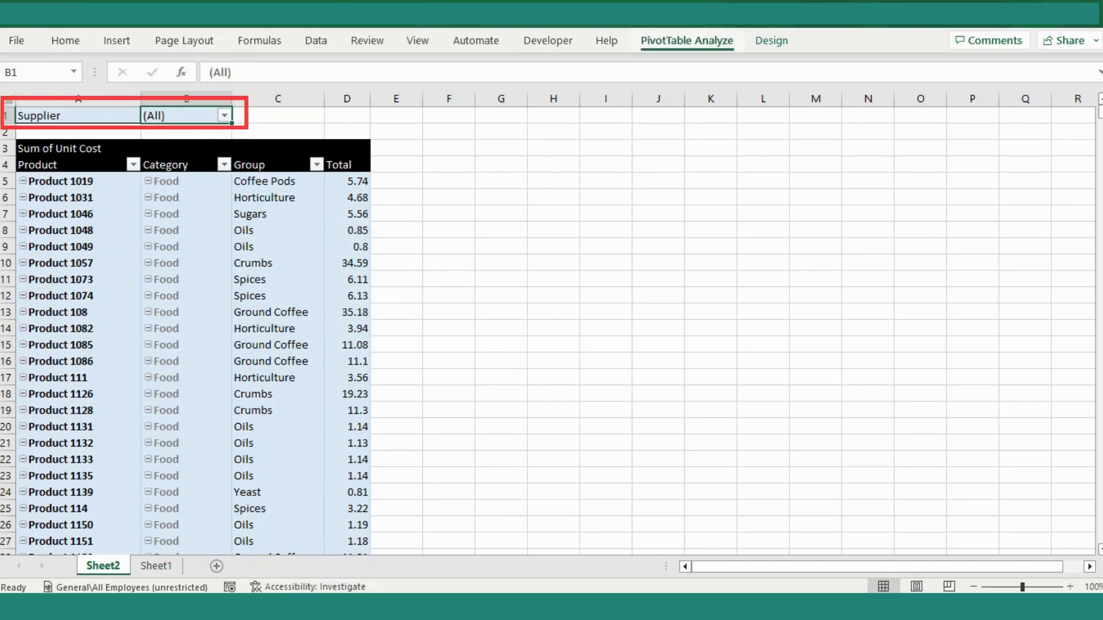
left_click(686, 40)
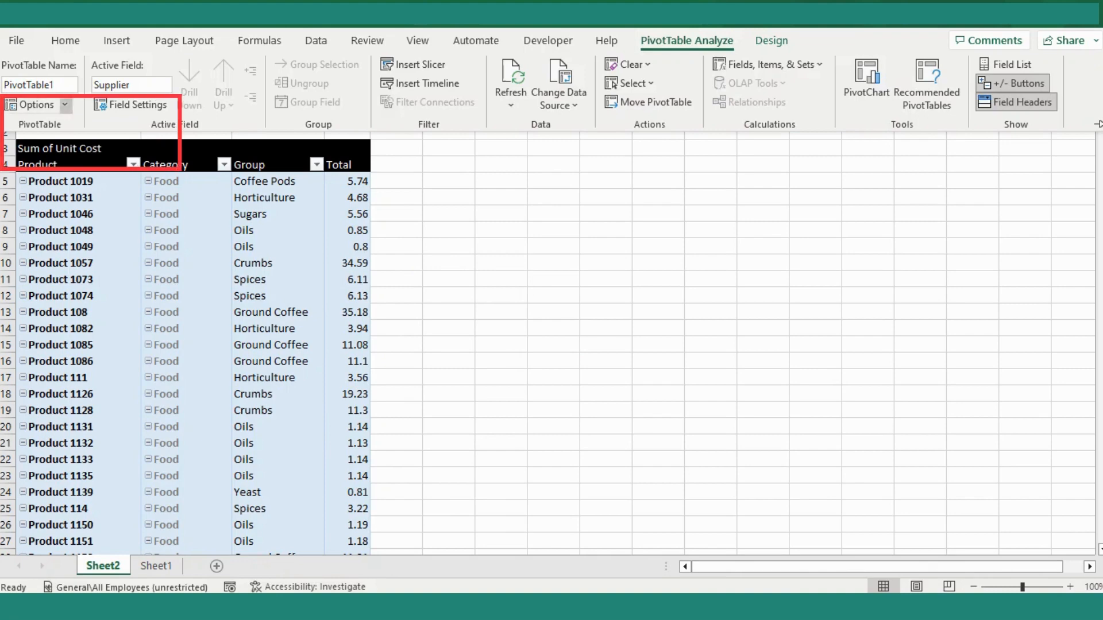
left_click(64, 104)
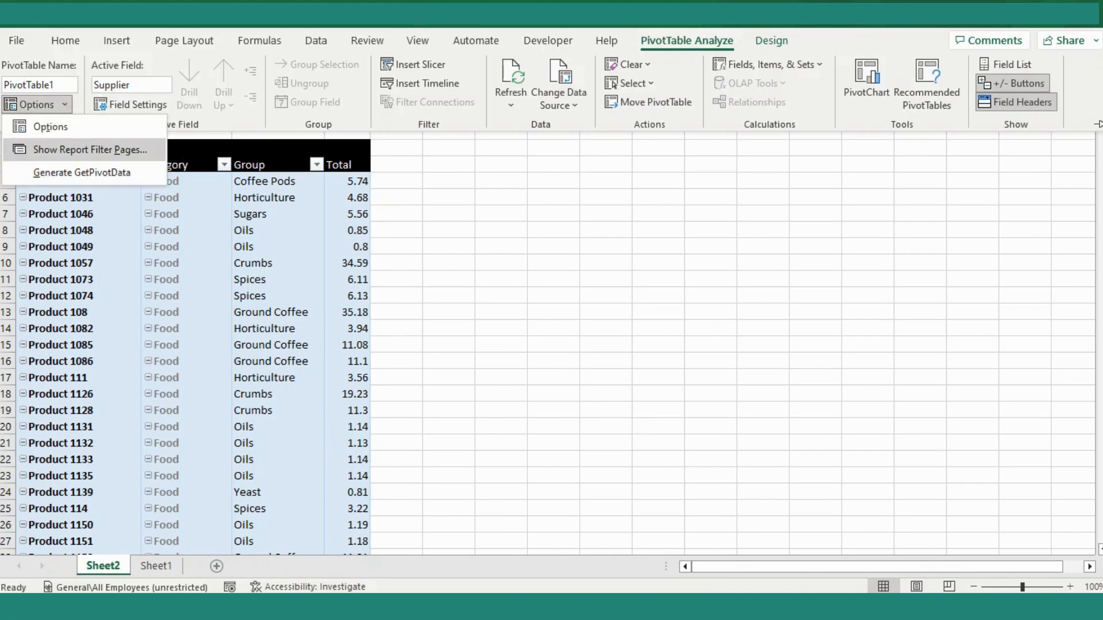
left_click(90, 149)
key("Return")
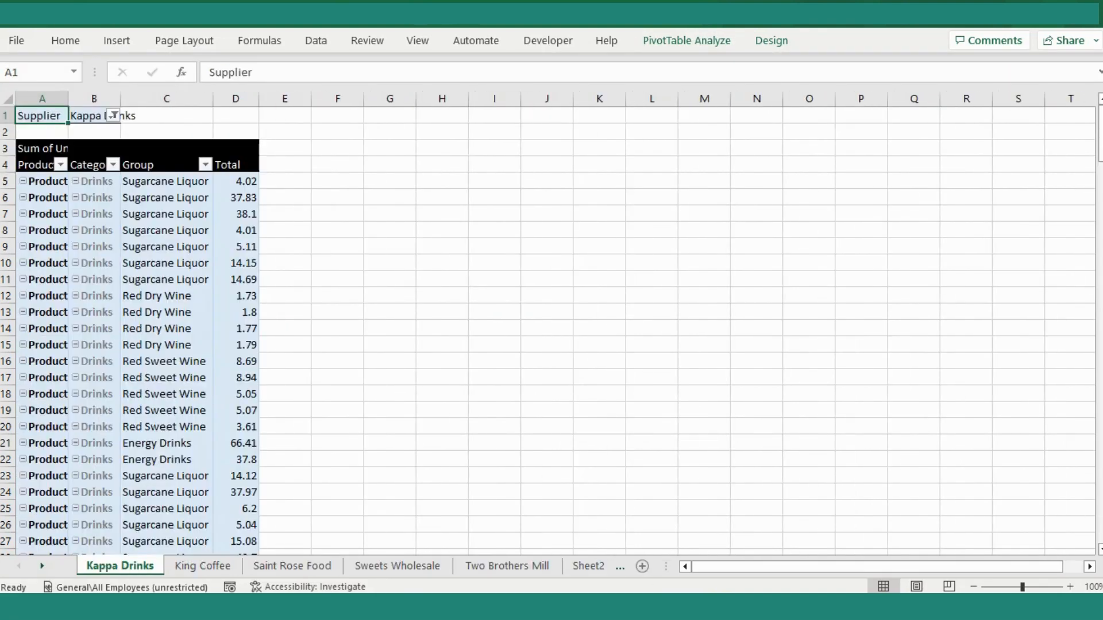
- Examine the supplier sheets generated from the PivotTable, from Kappa Drinks through Two Brothers Mill
left_click(202, 566)
left_click(292, 567)
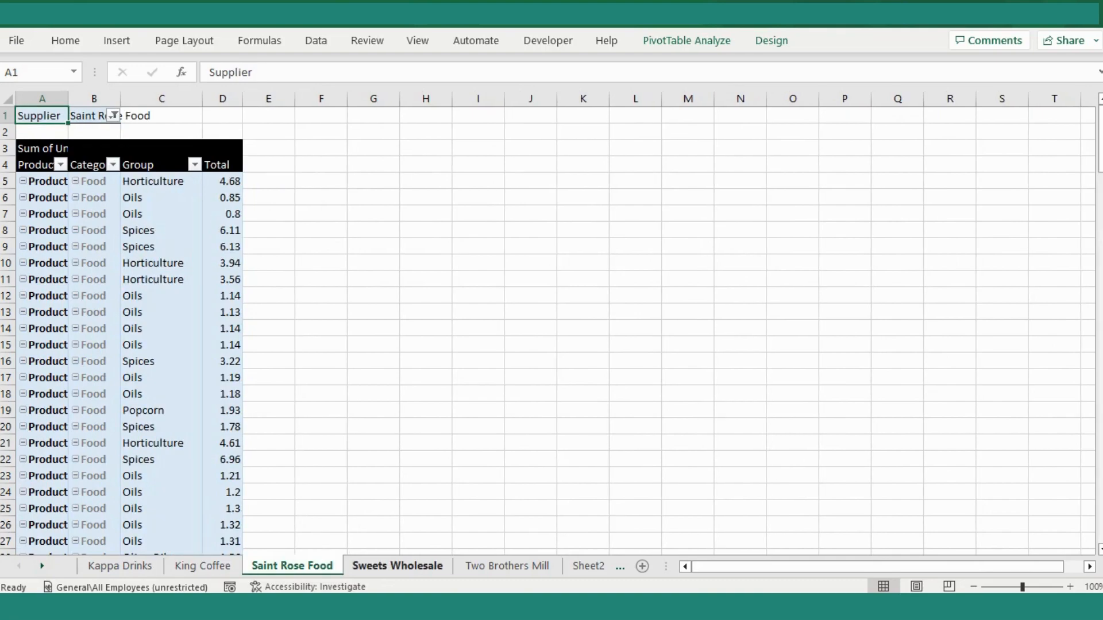
left_click(397, 567)
left_click(507, 566)
left_click(588, 566)
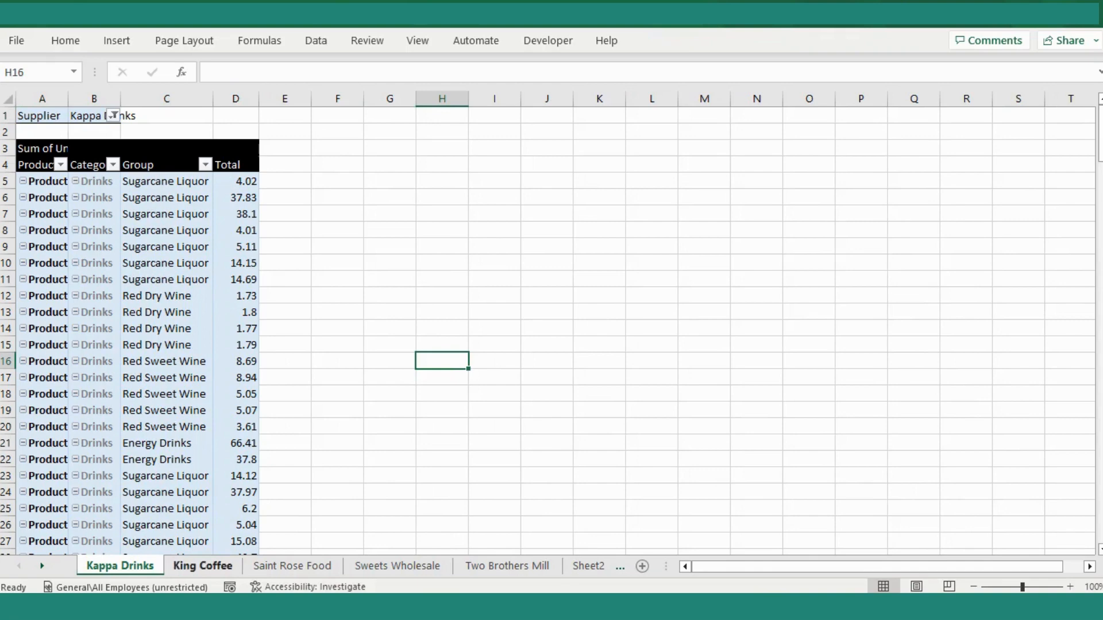
key("ctrl+Page_Down")
key("ctrl+Page_Down")
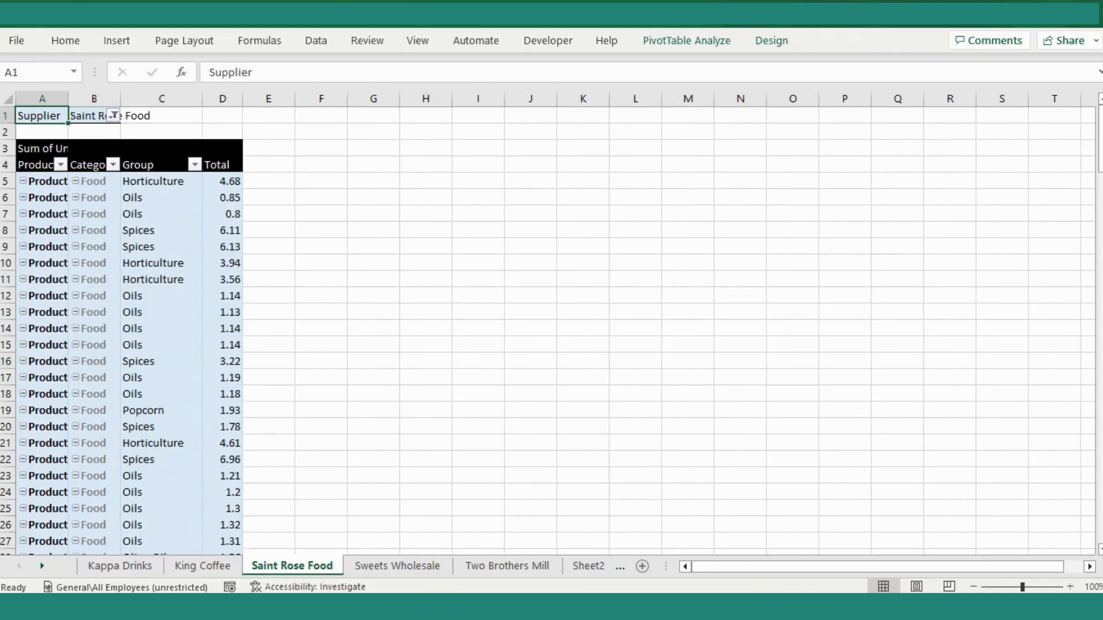
key("ctrl+Page_Up")
key("ctrl+Page_Up")
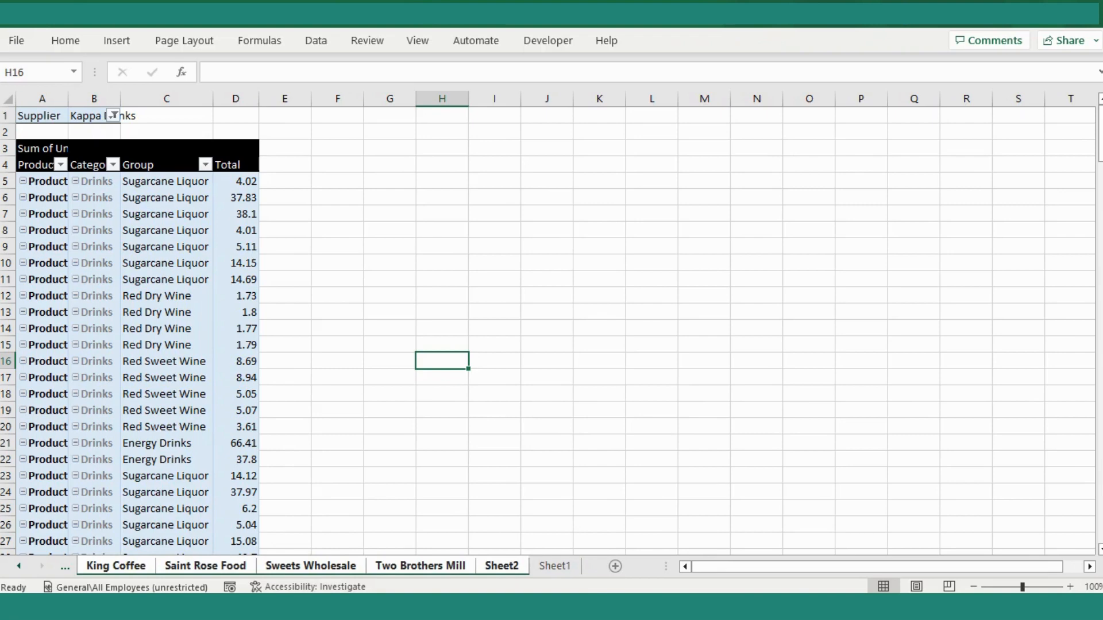
- Delete all the supplier sheets together with the PivotTable's Sheet2, and deselect the product table on Sheet1
right_click(446, 565)
left_click(492, 334)
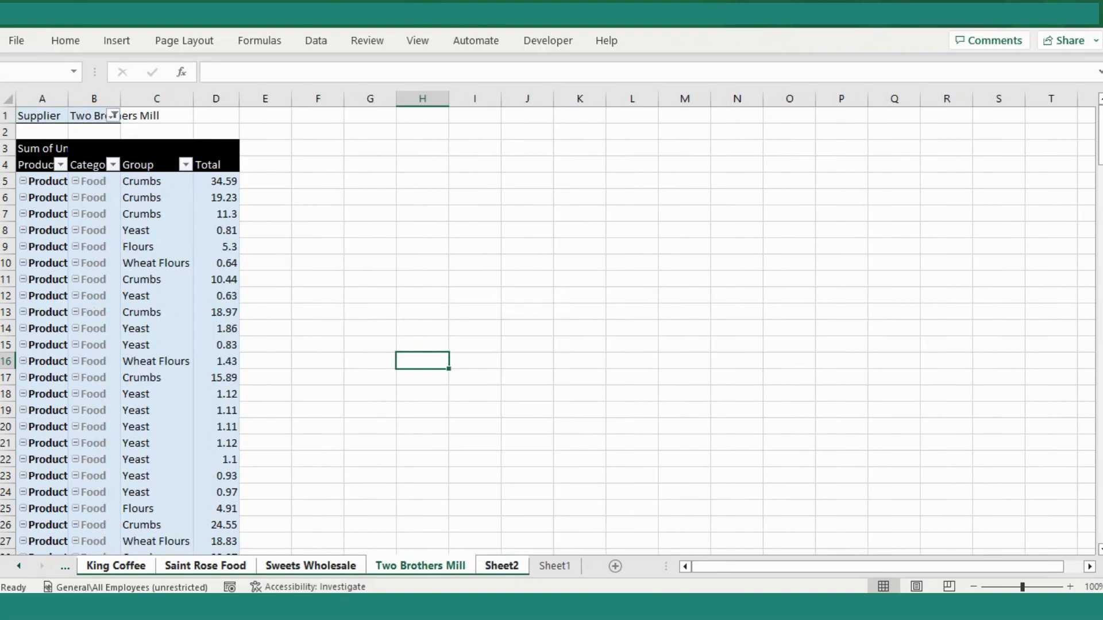
left_click(525, 348)
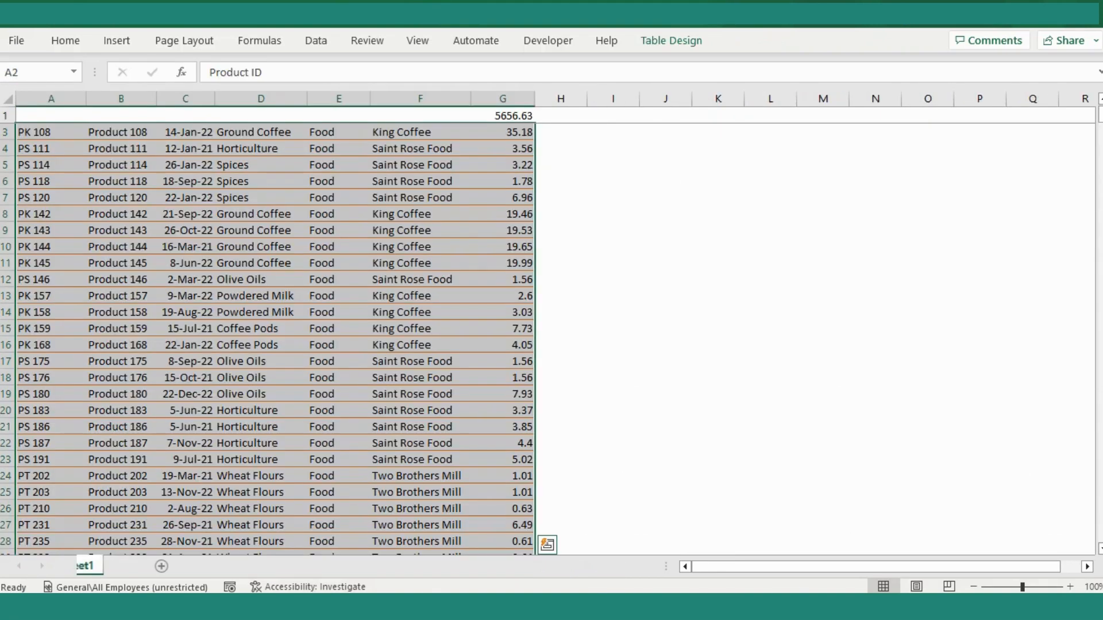
scroll(261, 329, "up", 1)
left_click(261, 329)
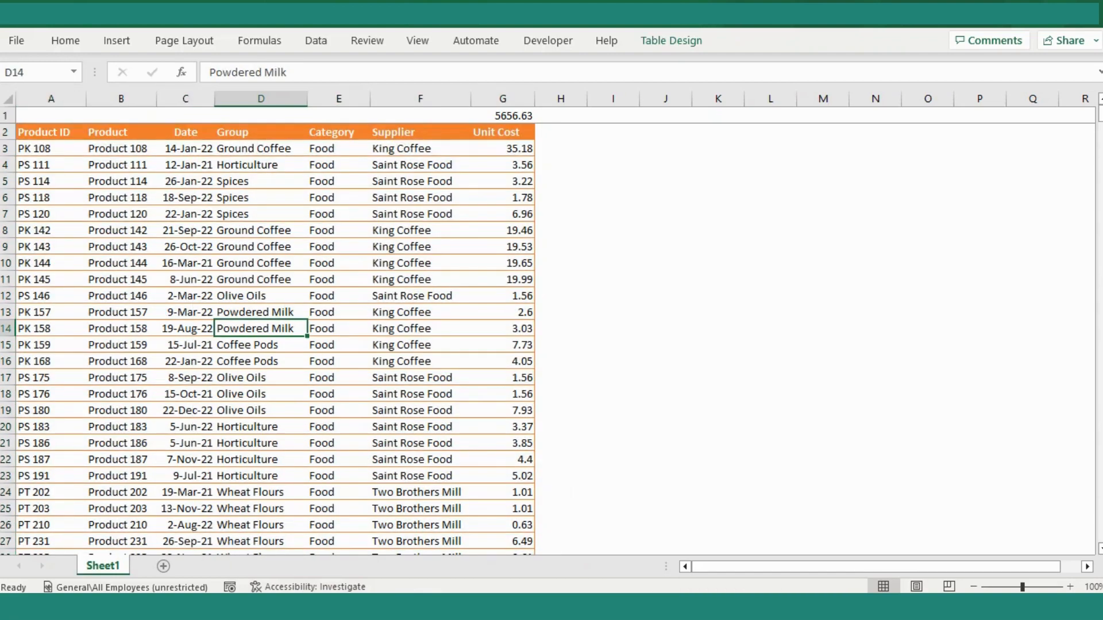
left_click(260, 197)
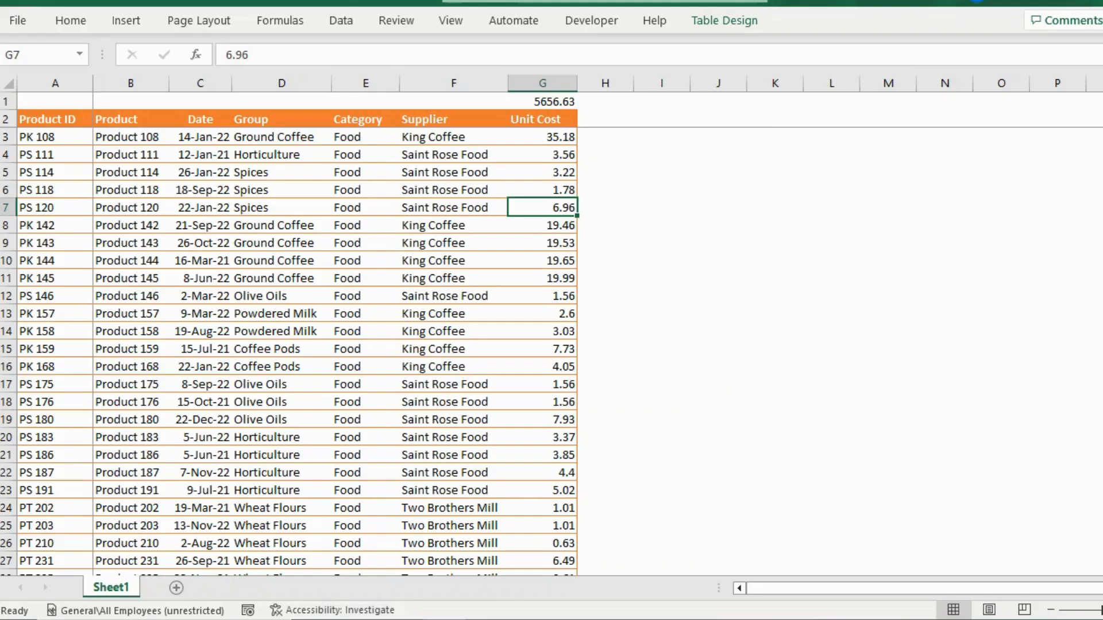
- Create a copy of Sheet1 at the end of the Excel Tips & Trick.xlsx workbook
left_click(365, 366)
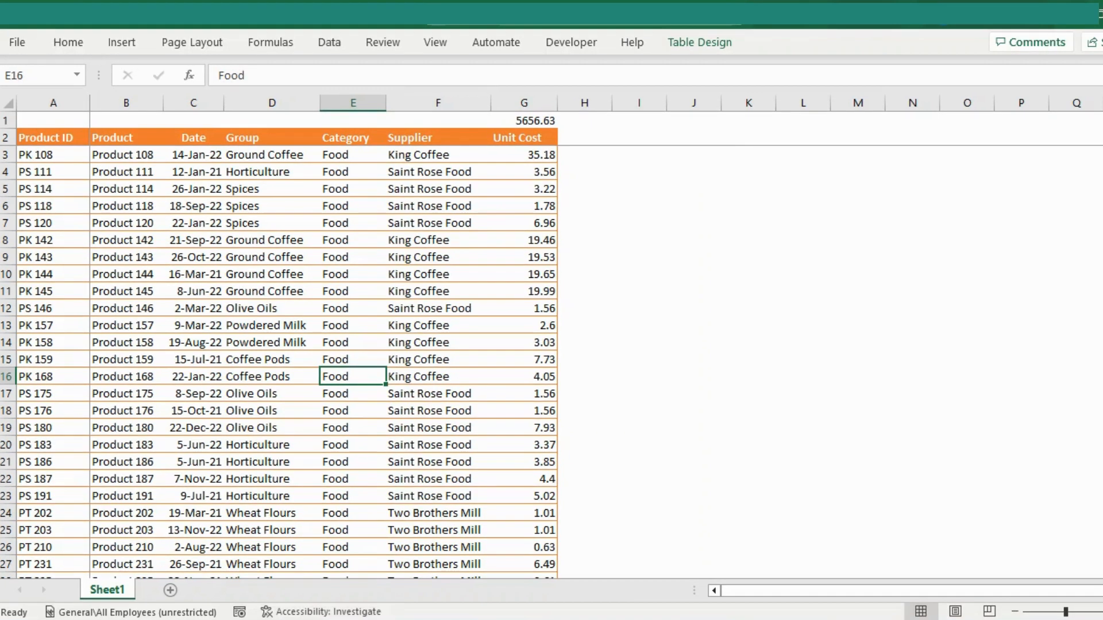
right_click(111, 587)
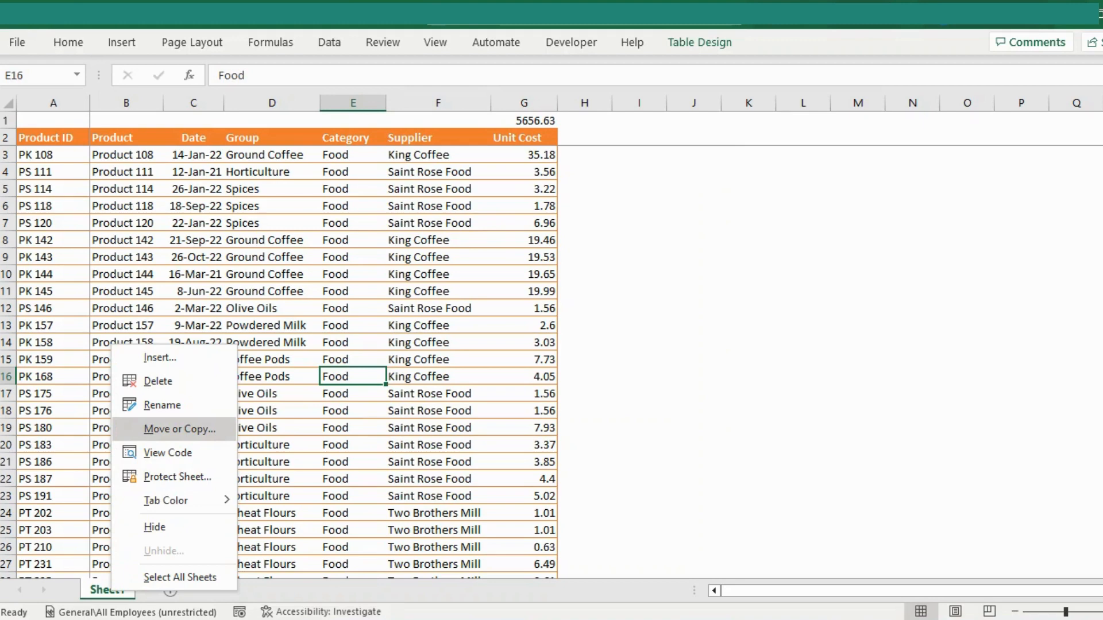
left_click(179, 429)
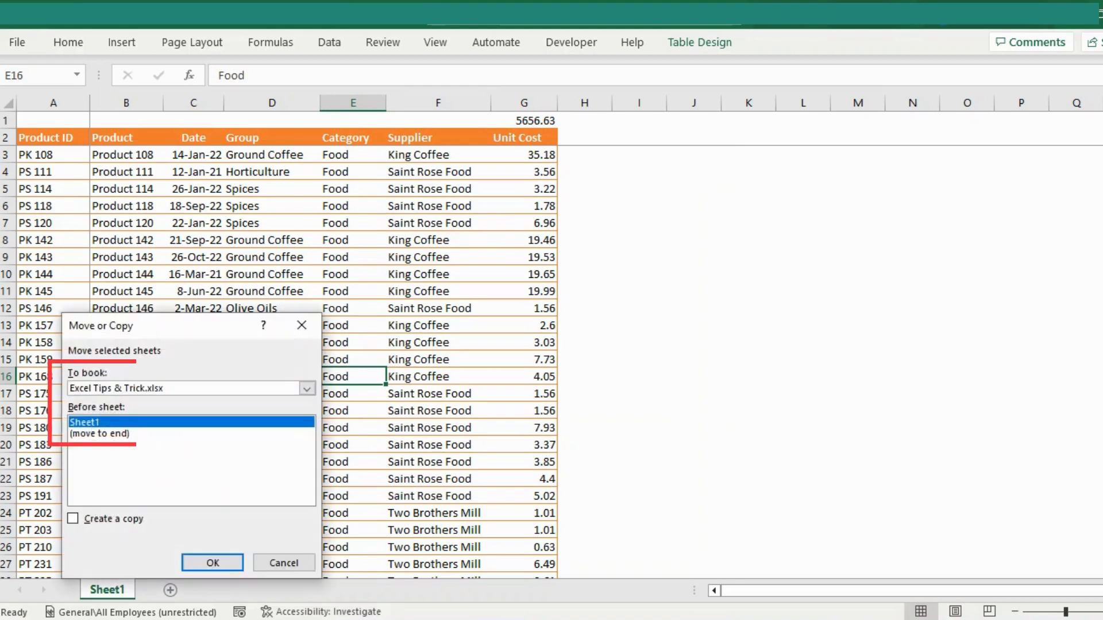
left_click(307, 389)
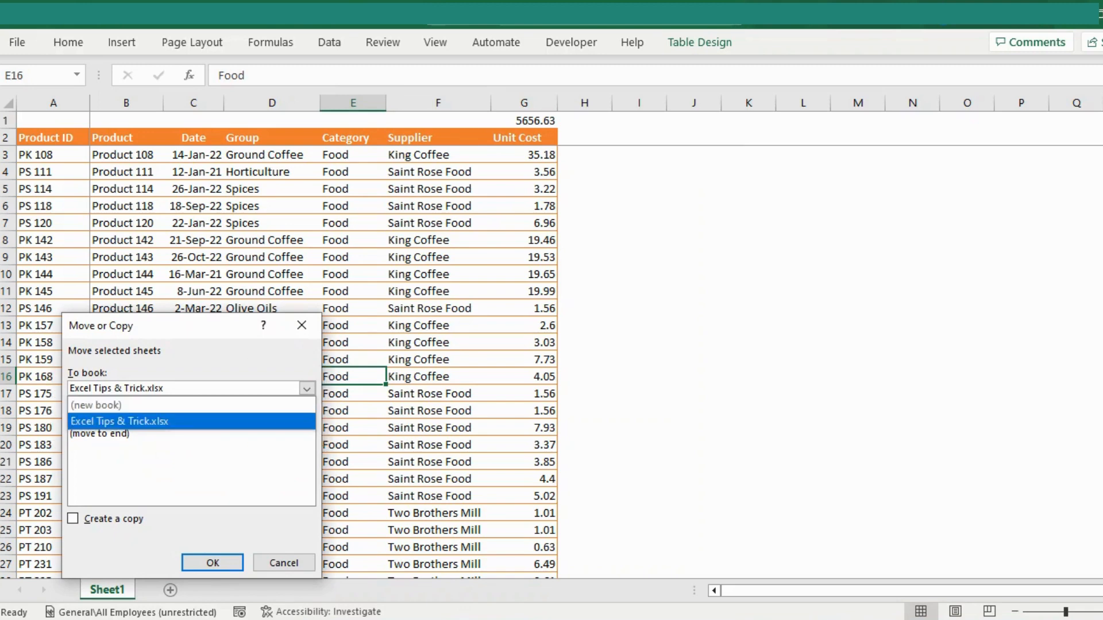
left_click(192, 421)
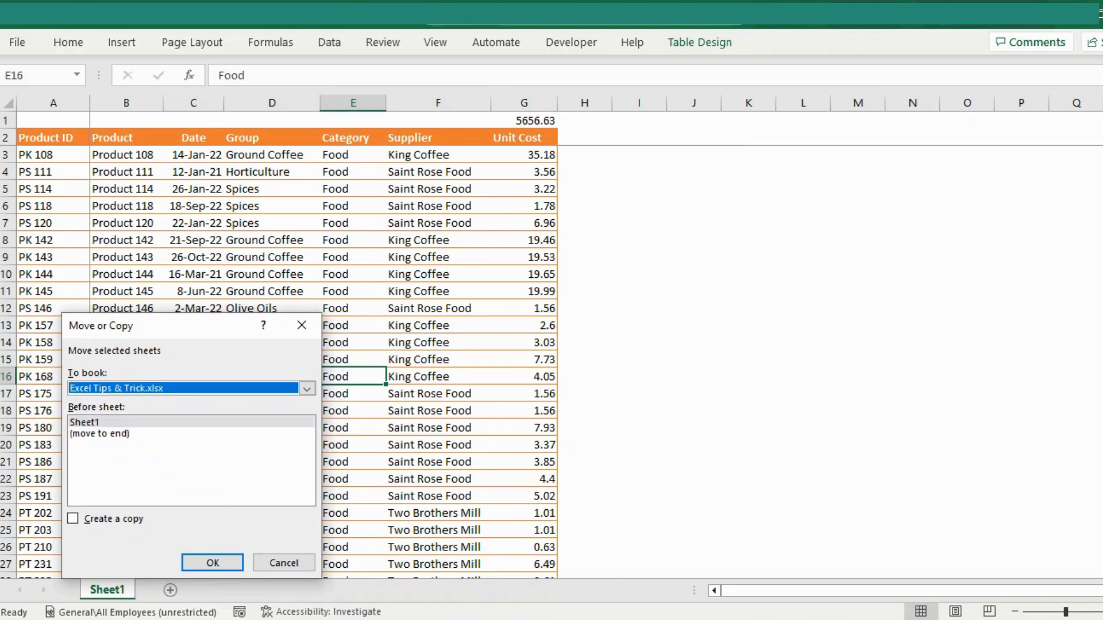
left_click(99, 434)
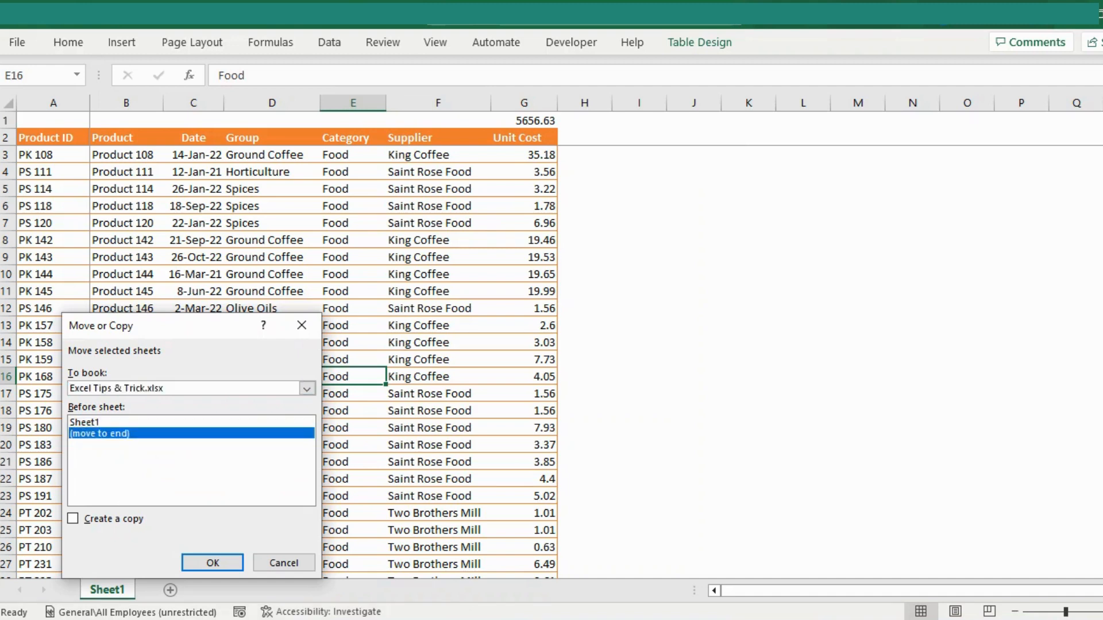
left_click(73, 519)
left_click(213, 563)
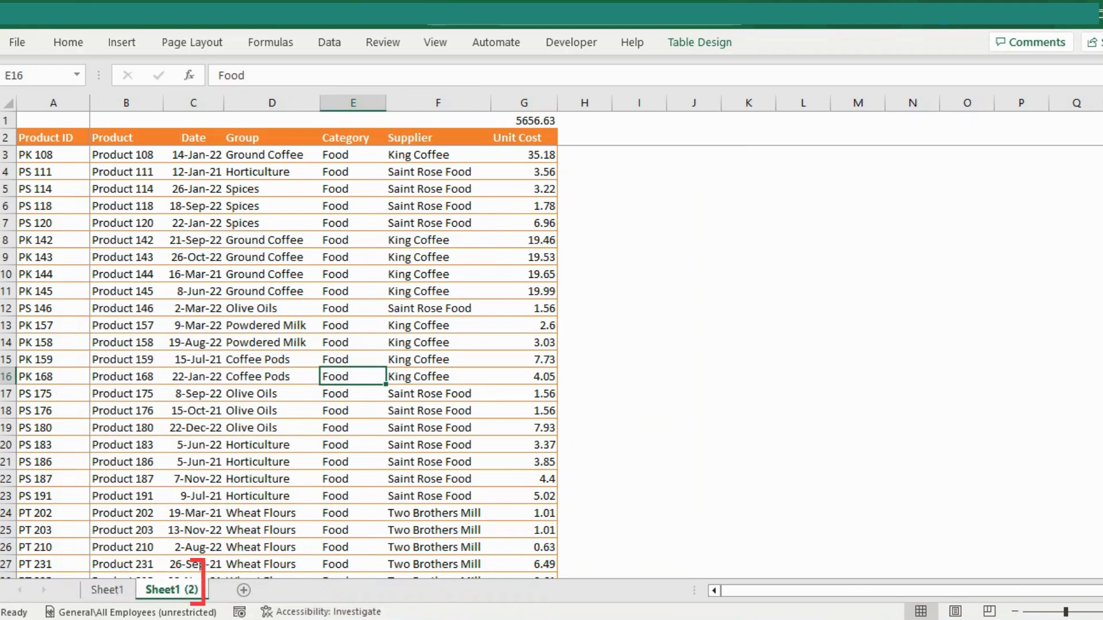
- Create a copy of the original Sheet1 in a new workbook
left_click(107, 590)
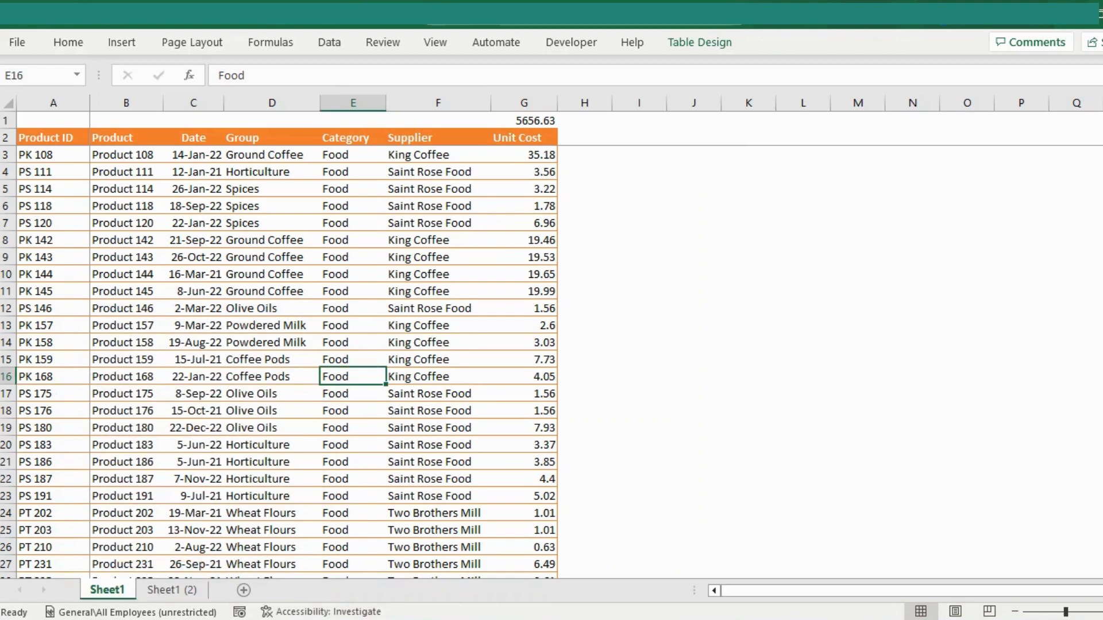
right_click(112, 590)
left_click(173, 428)
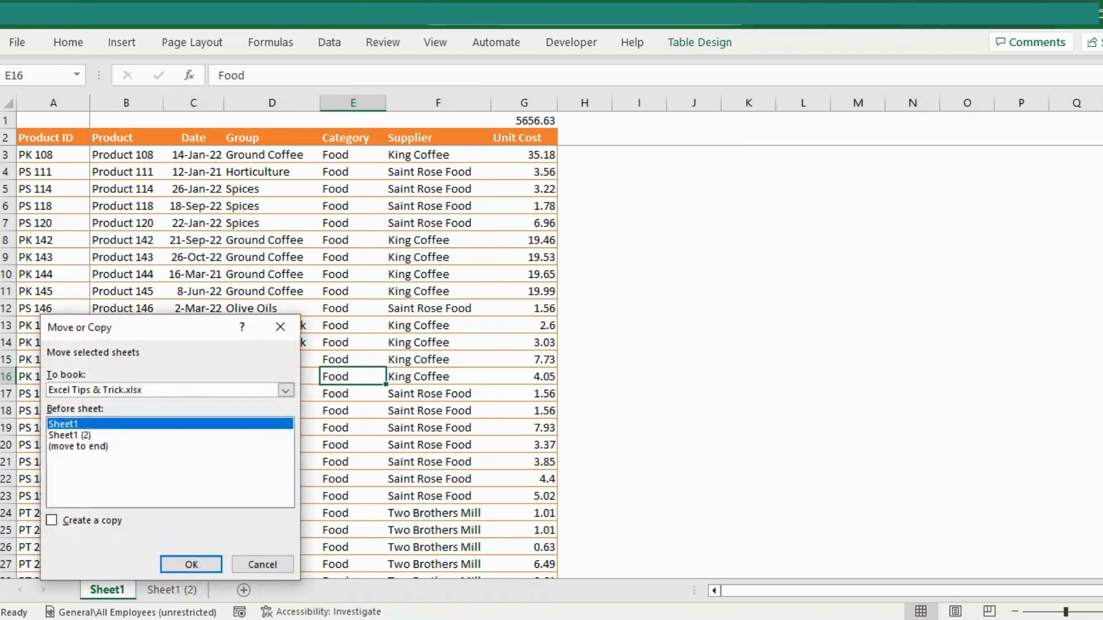
left_click(285, 390)
left_click(74, 406)
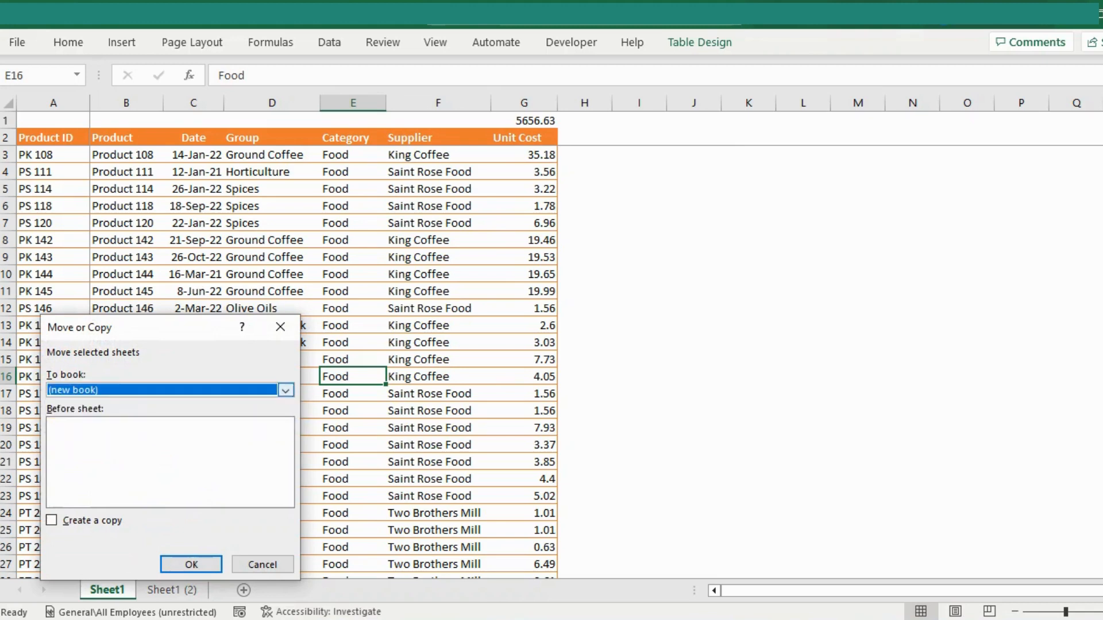
left_click(52, 520)
key("Return")
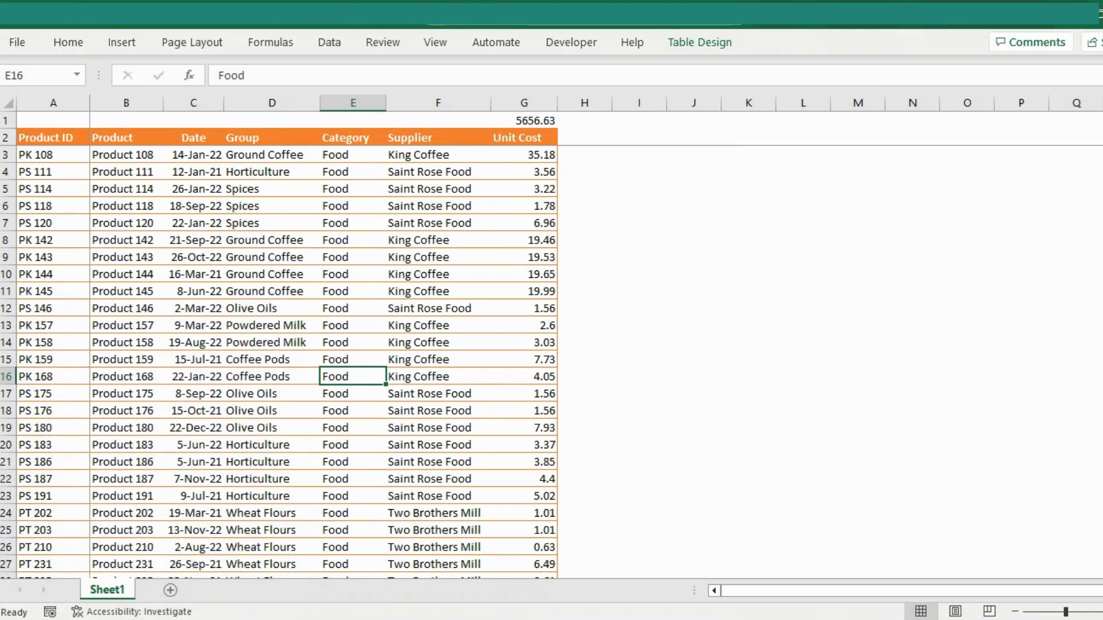
right_click(107, 590)
key("Escape")
left_click(272, 377)
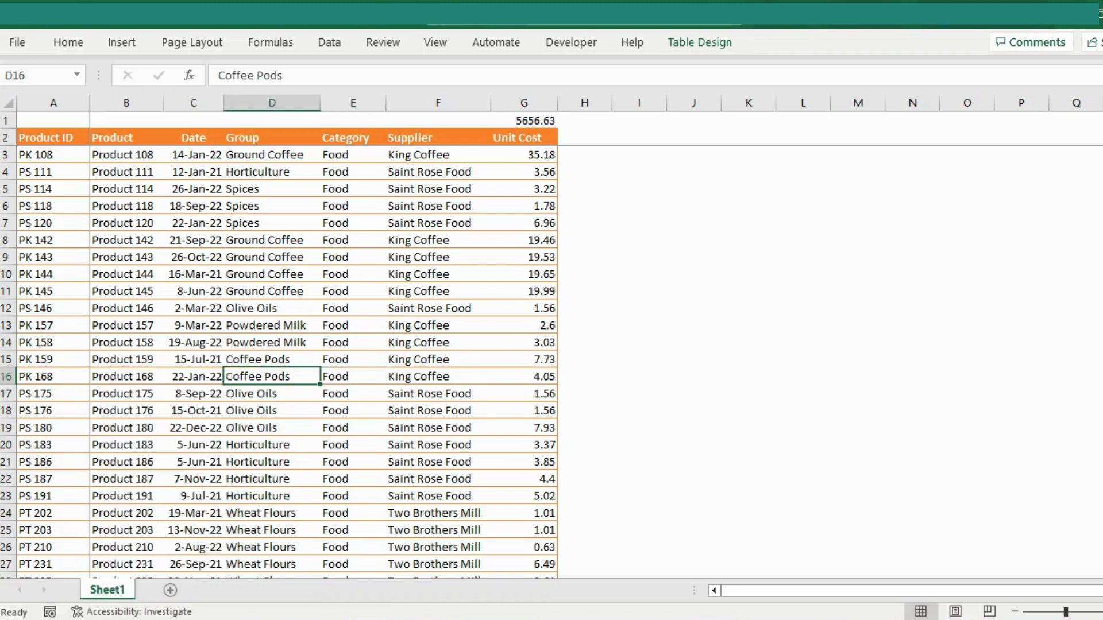